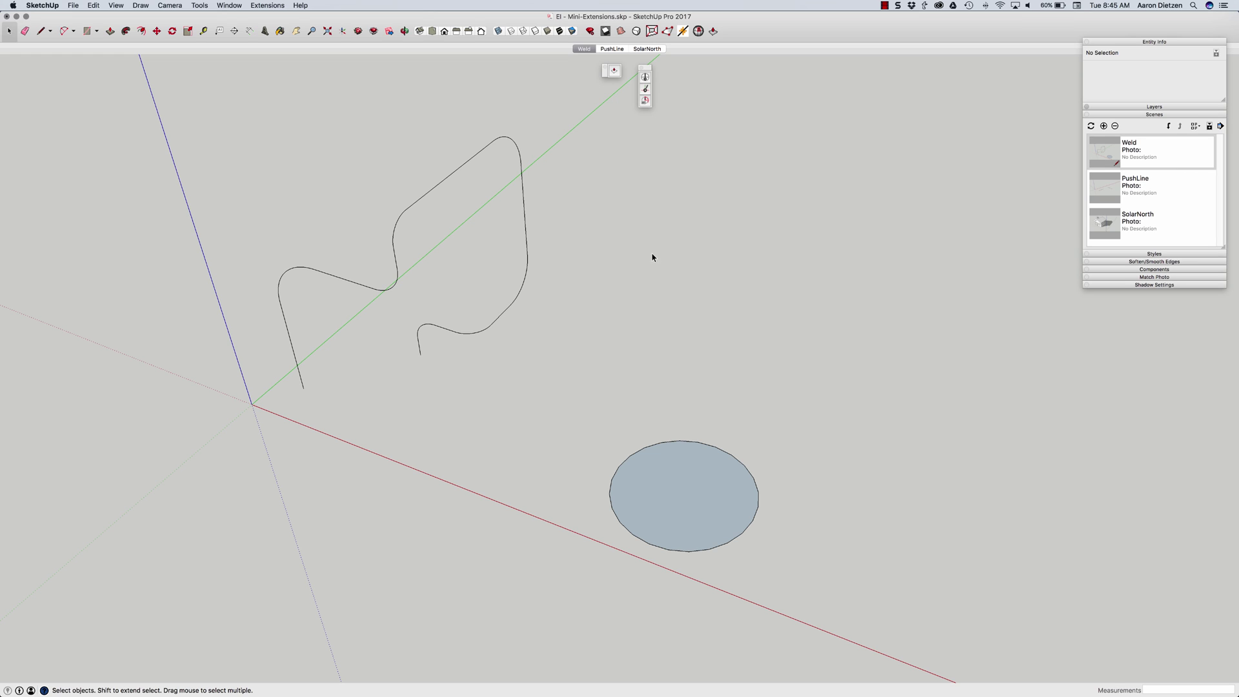
- Open the group, inspect the wavy line's separate straight and arc edges, then window-select the whole curve
double_click(524, 215)
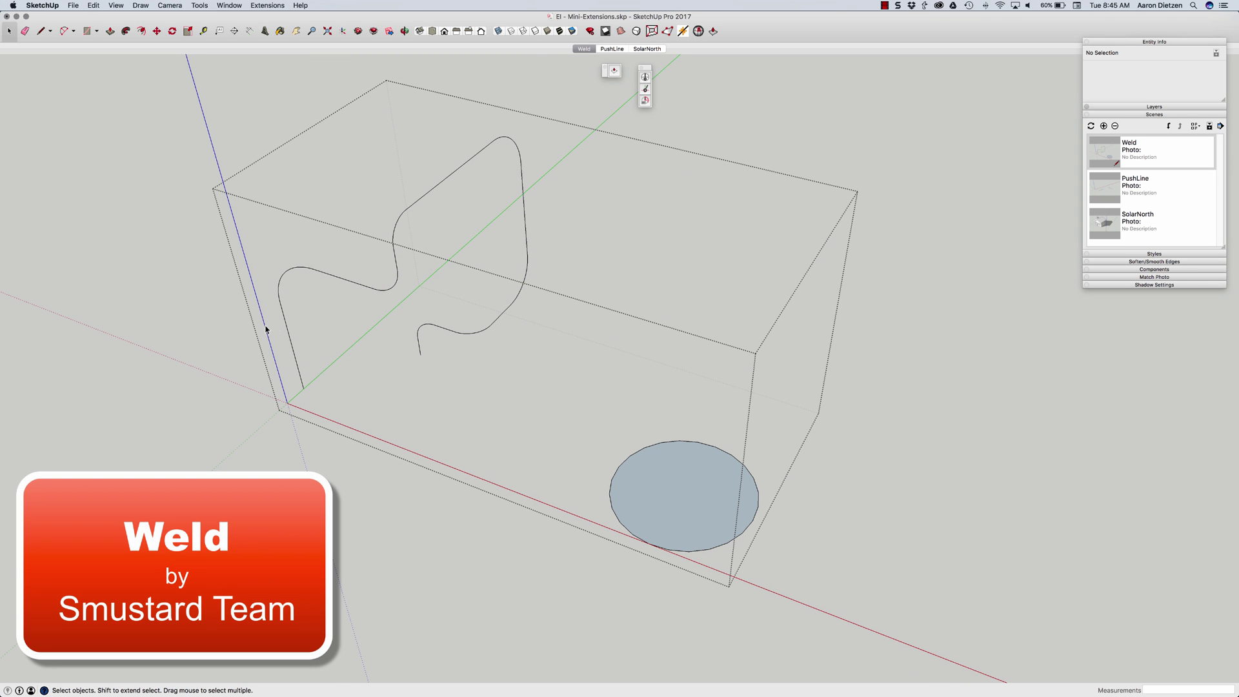
left_click(287, 324)
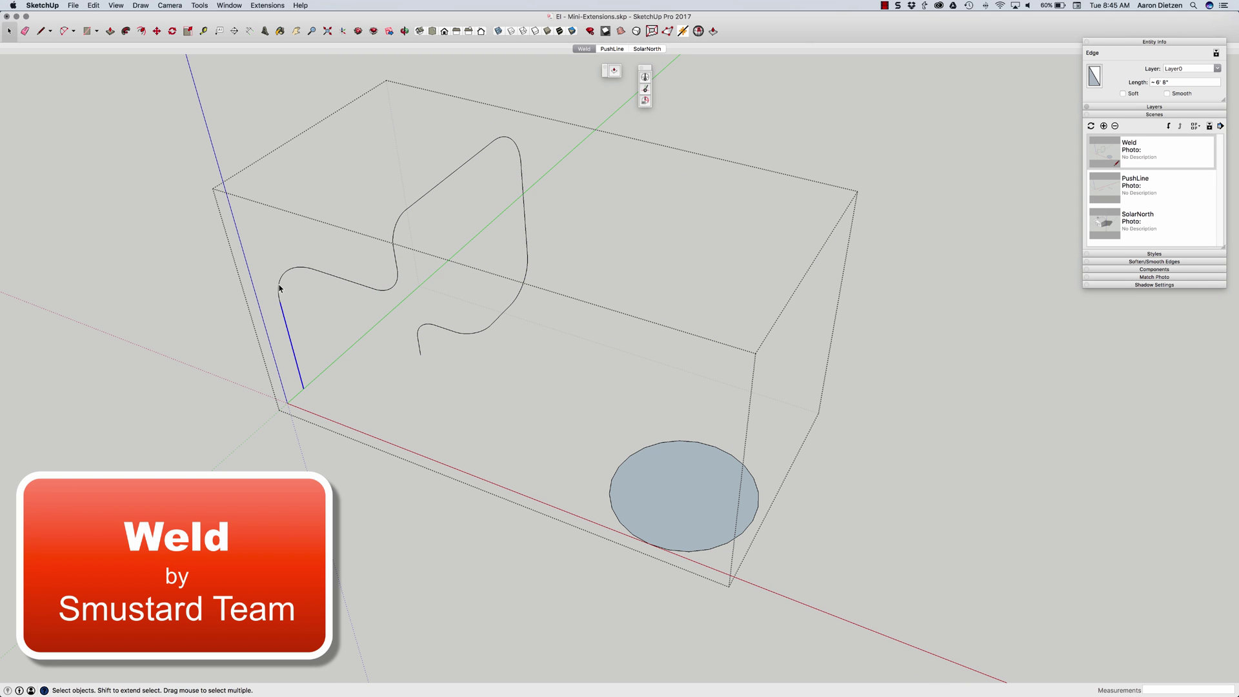
left_click(315, 271)
left_click(385, 288)
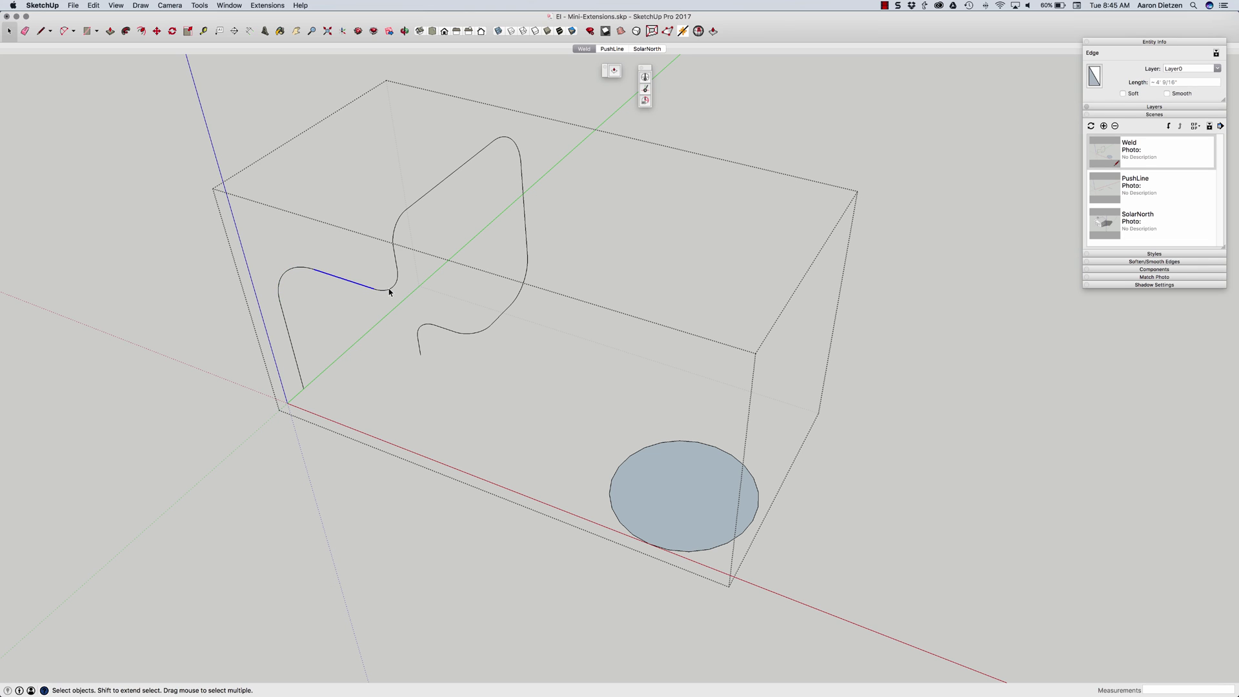
left_click(390, 283)
left_click(393, 250)
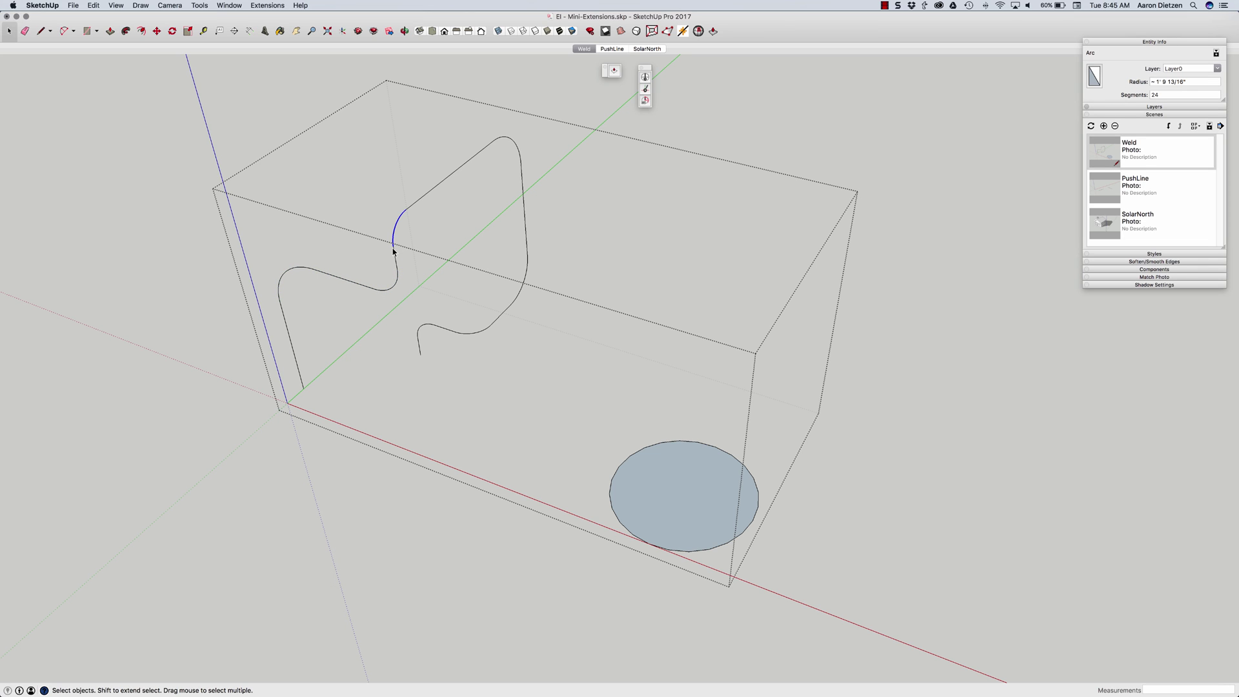
left_click(355, 285)
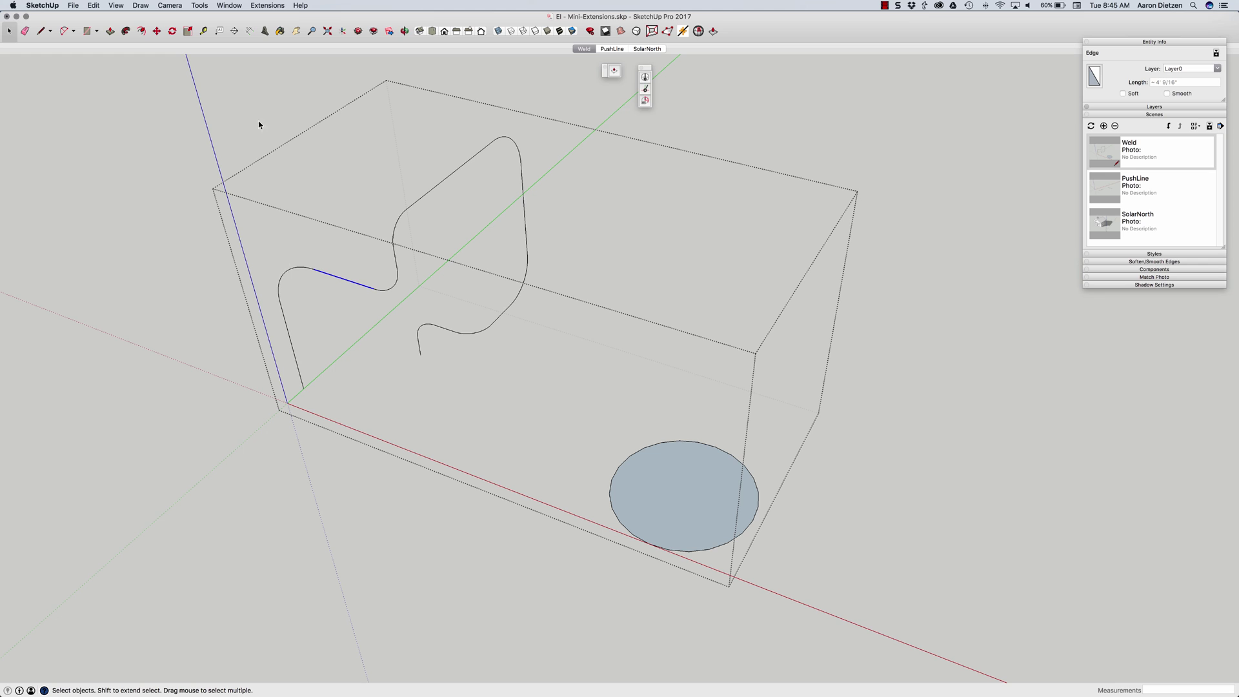
left_click_drag(259, 121, 576, 435)
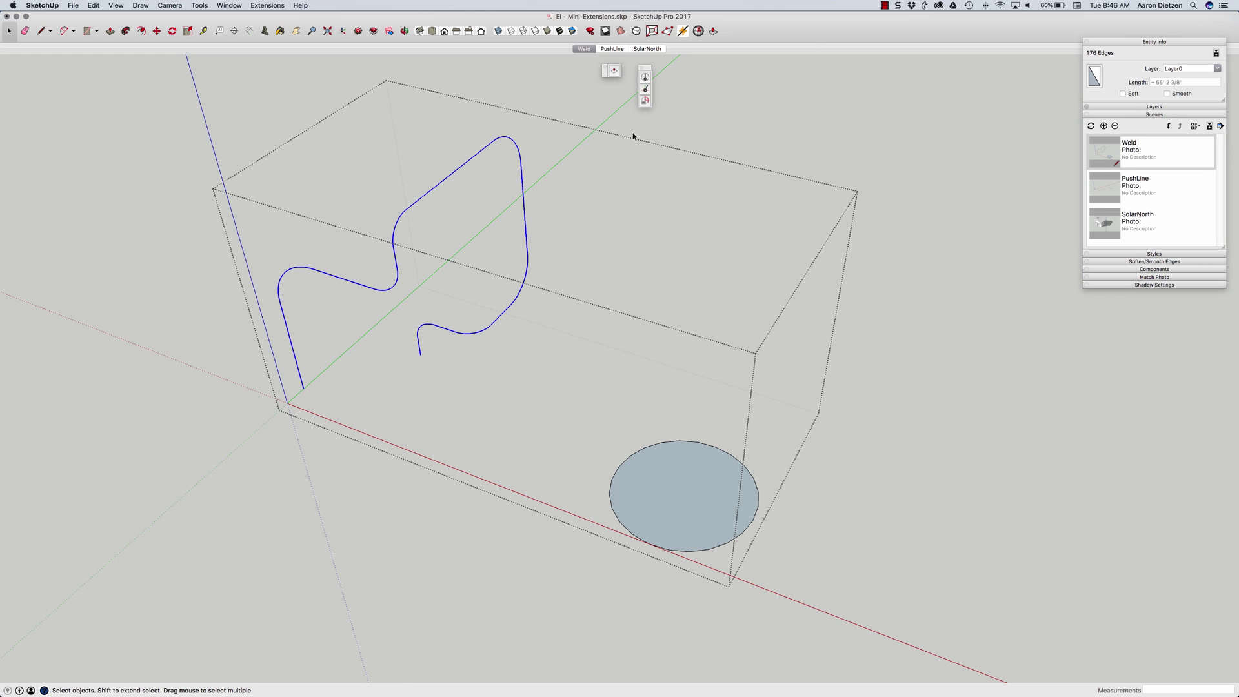
left_click(685, 31)
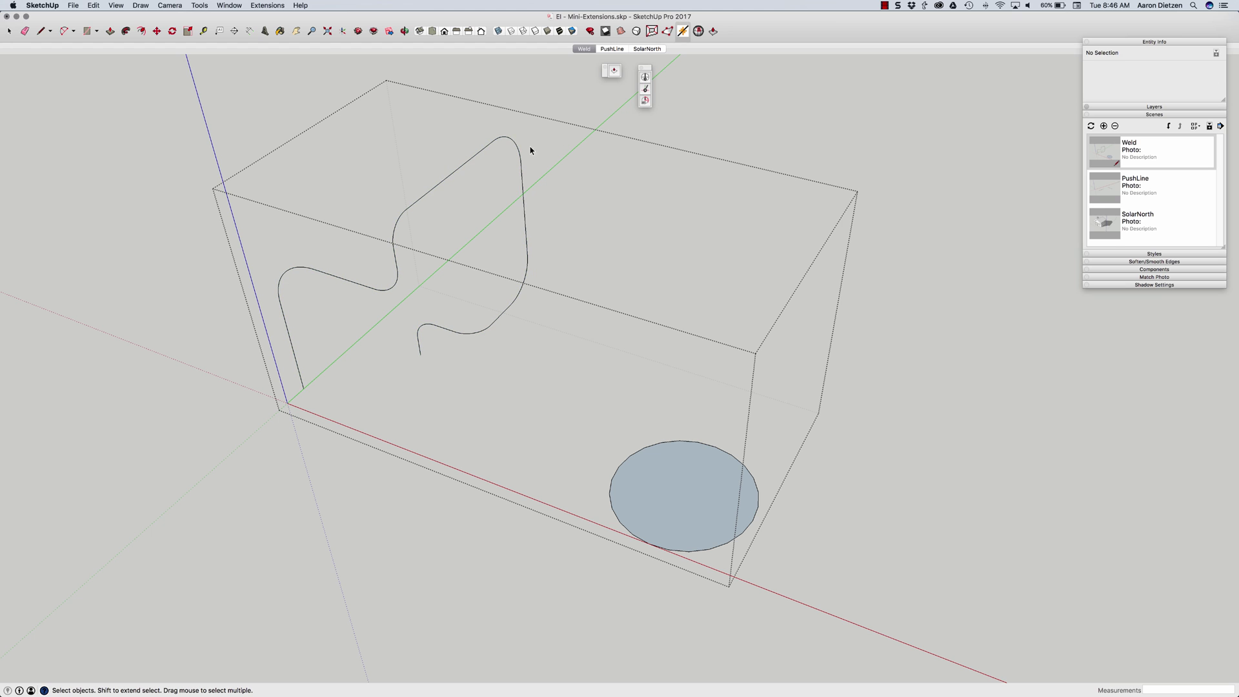
left_click(474, 161)
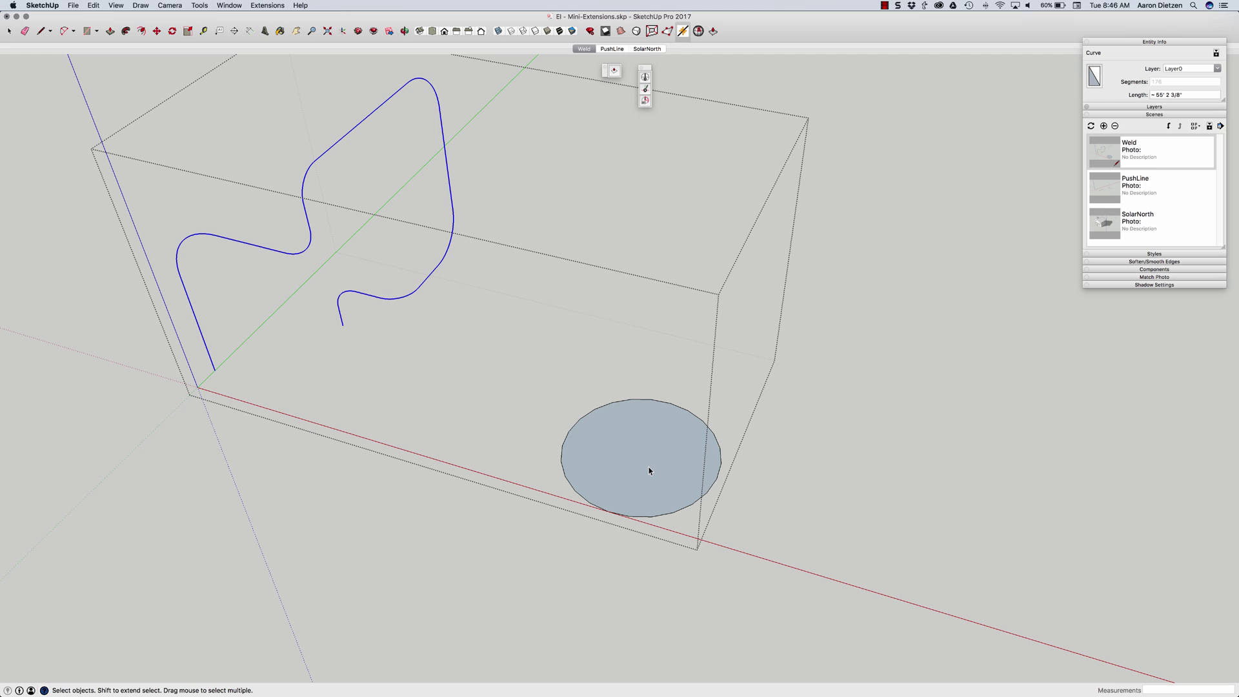
- Inspect the circle's face and its individual edge segments
left_click(650, 470)
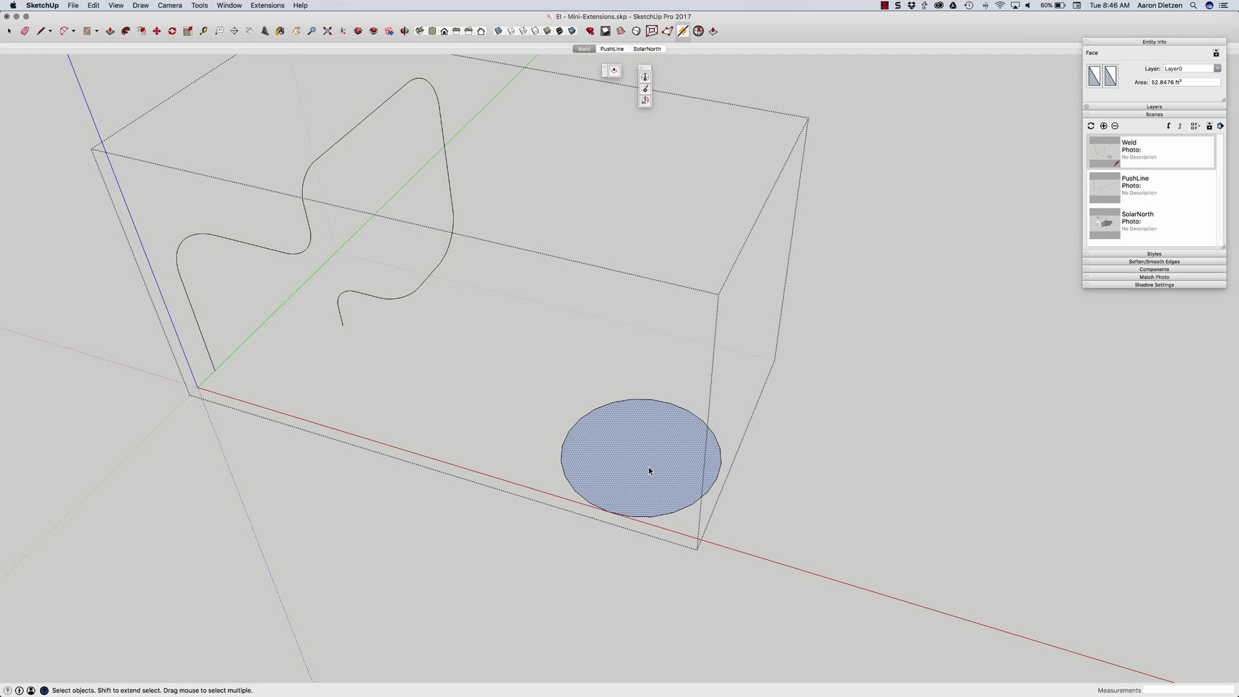
left_click(601, 407)
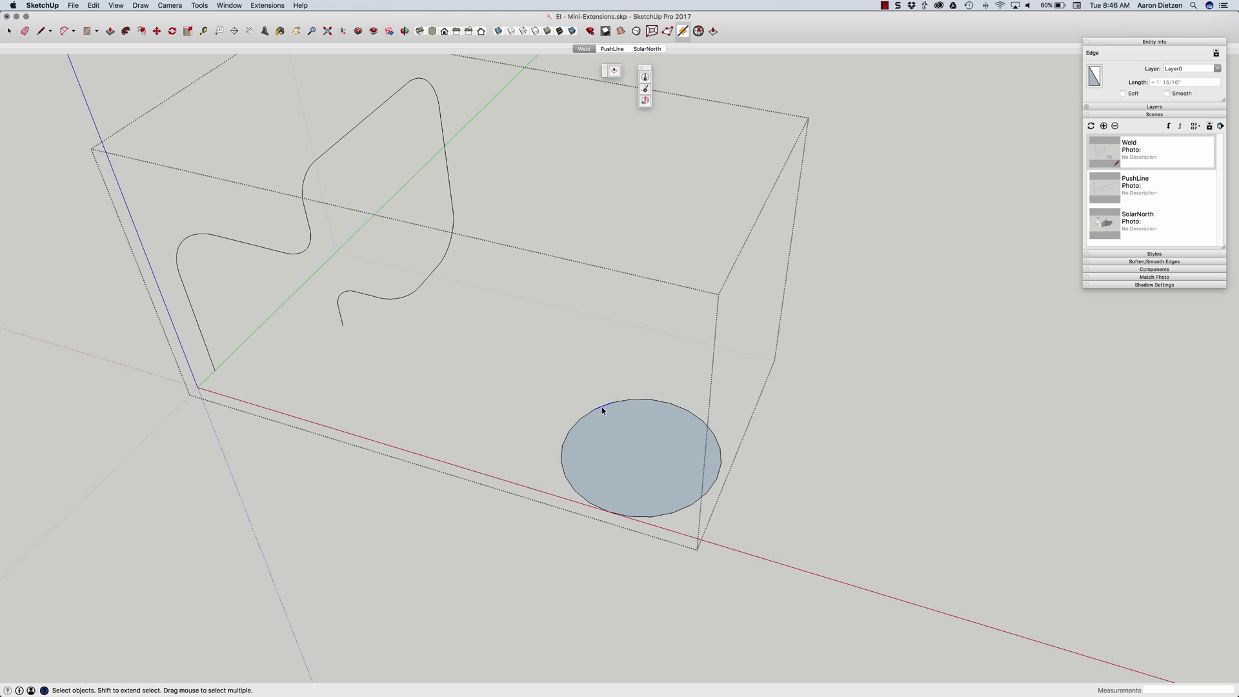
left_click(576, 426)
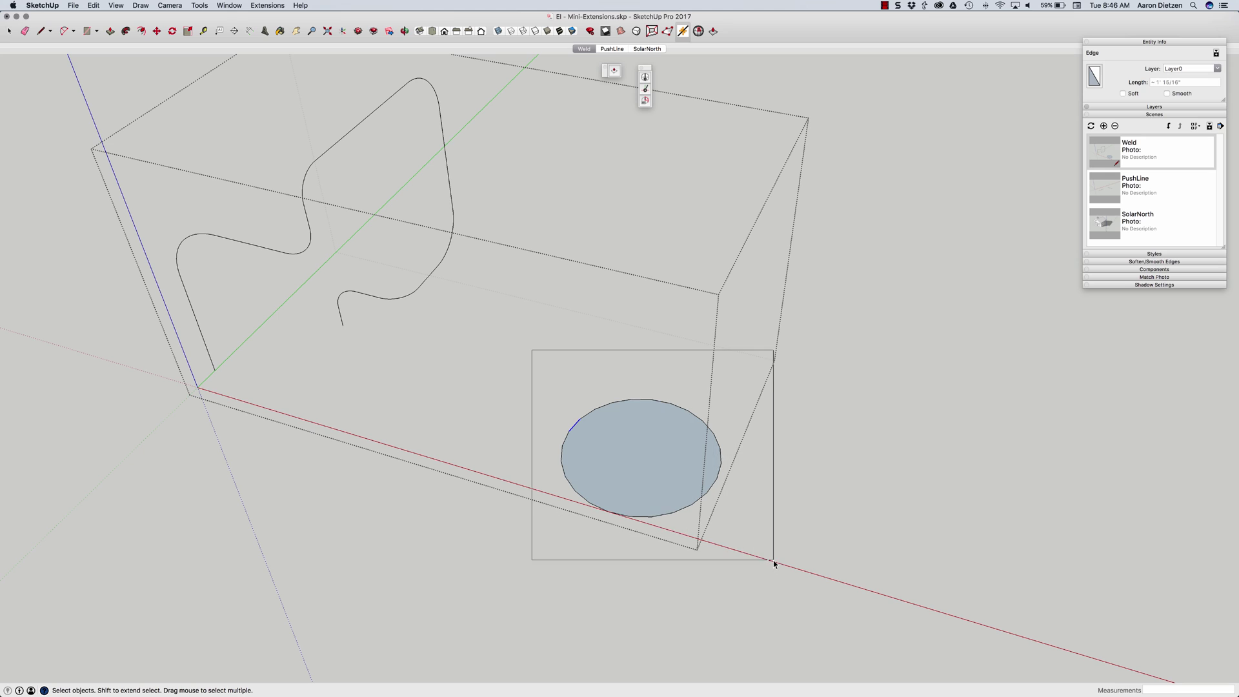
- Window-select the circle, weld its edges, and confirm the edge is now one curve
left_click_drag(531, 350, 775, 568)
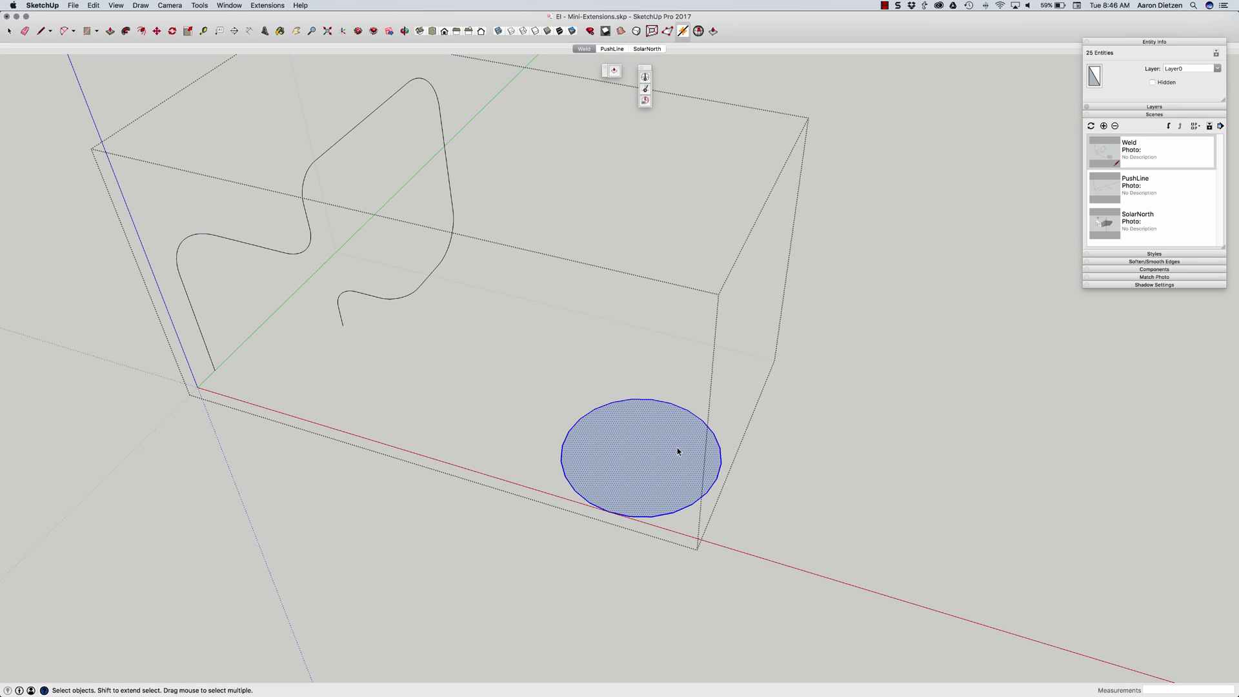
left_click(681, 32)
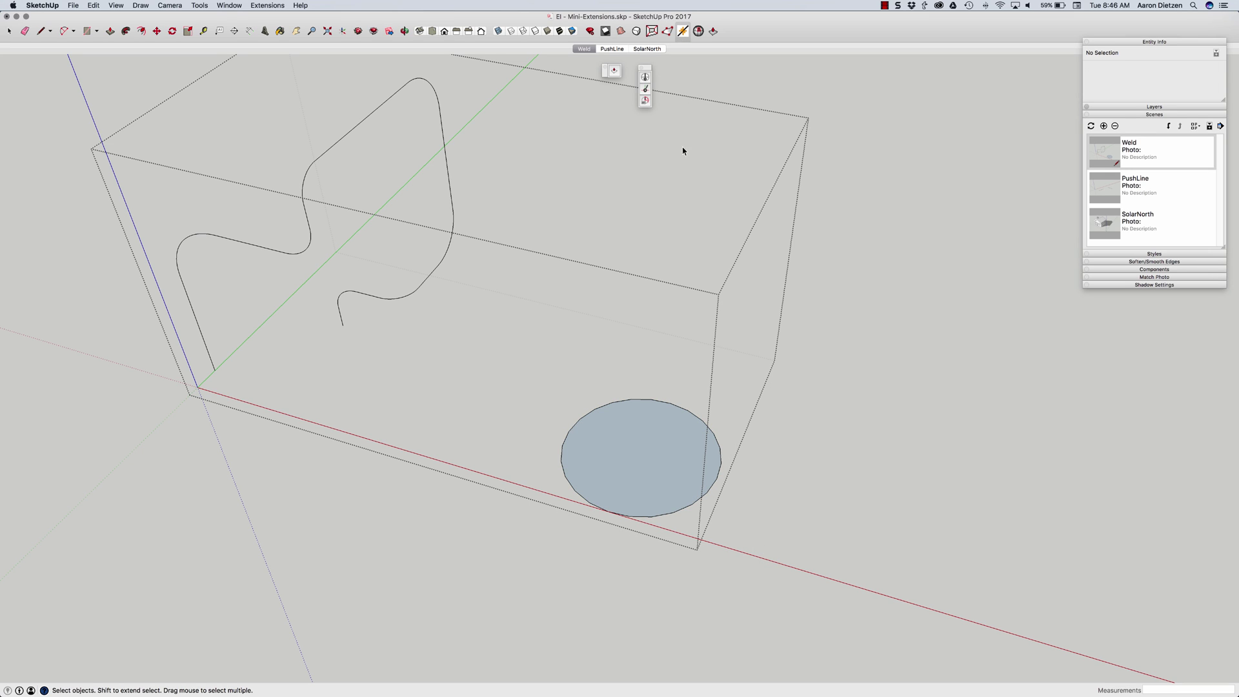
left_click(657, 424)
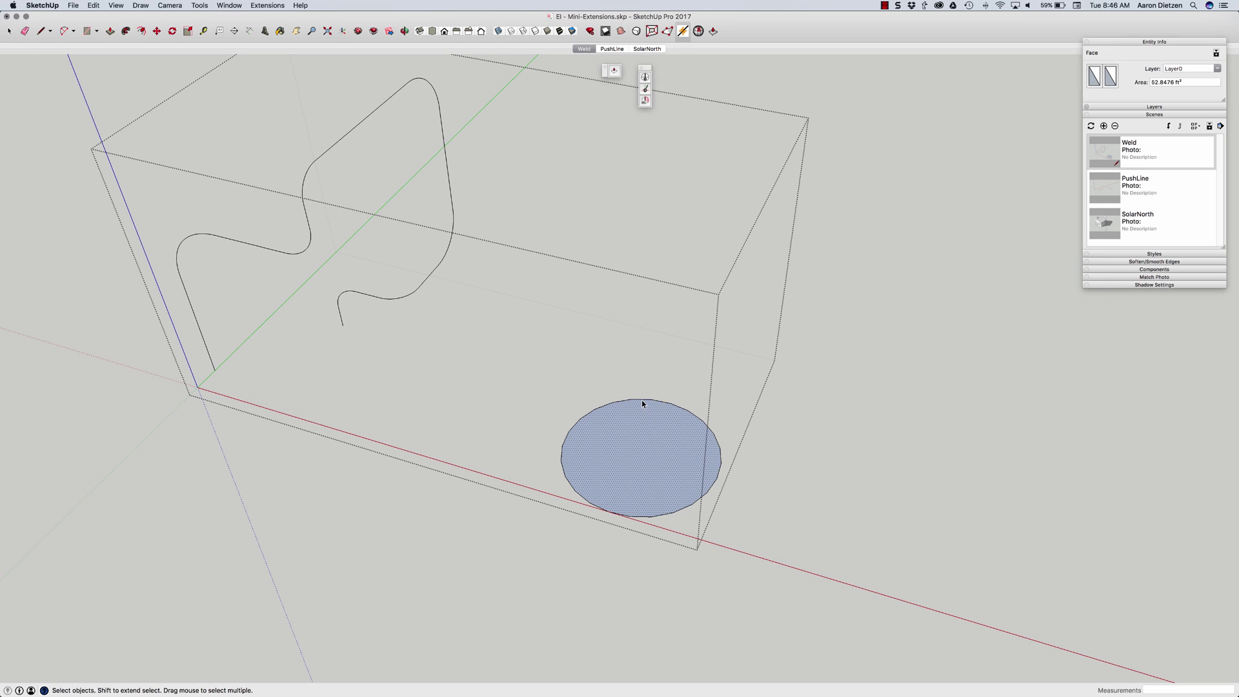
left_click(642, 401)
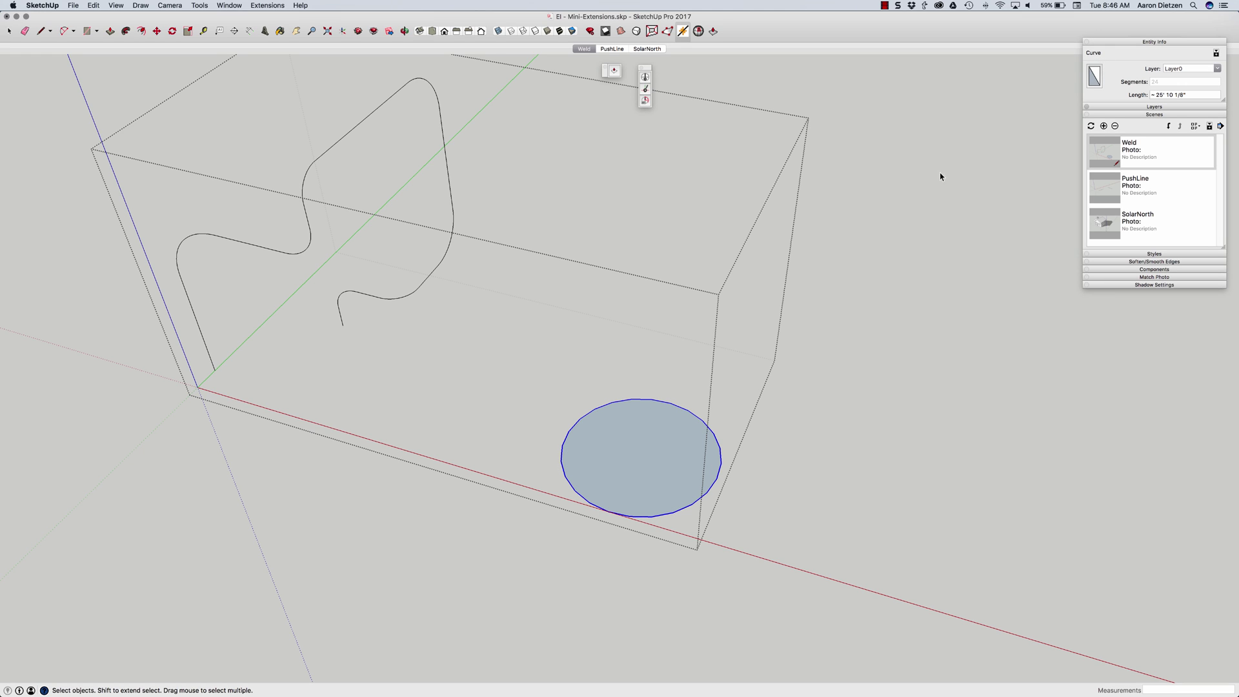
- Push/pull the circle face upward into a tall cylinder, then return to Select
key("p")
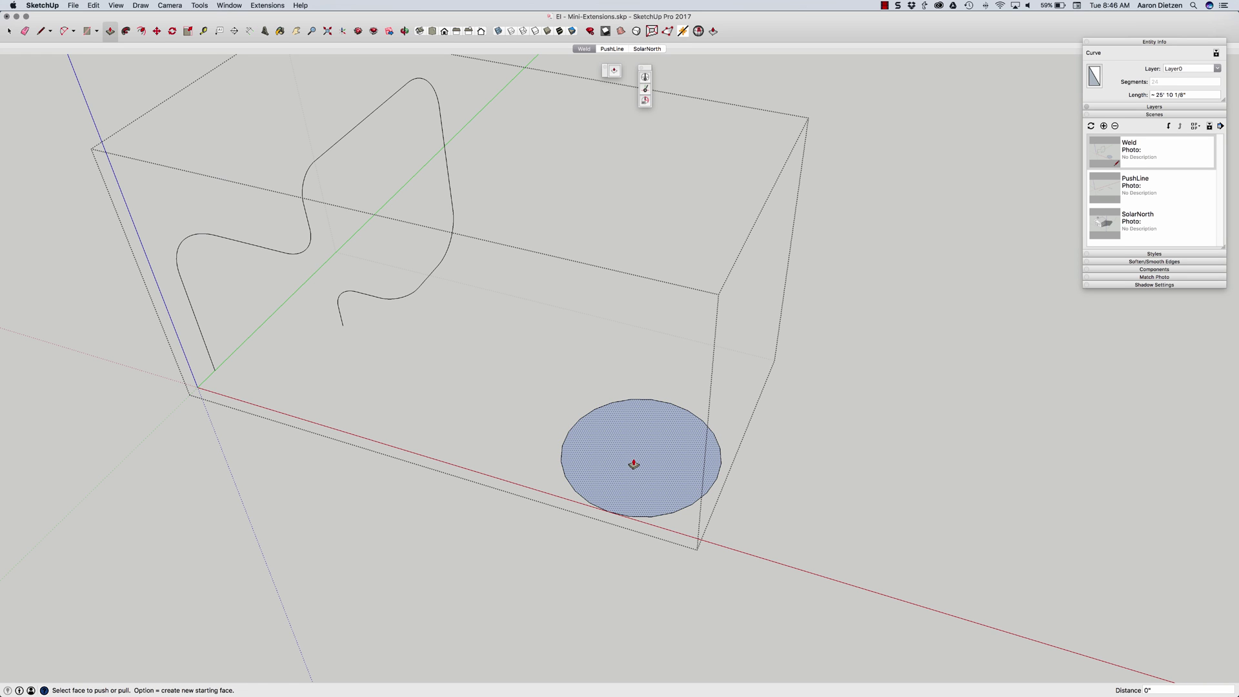
left_click_drag(635, 461, 632, 342)
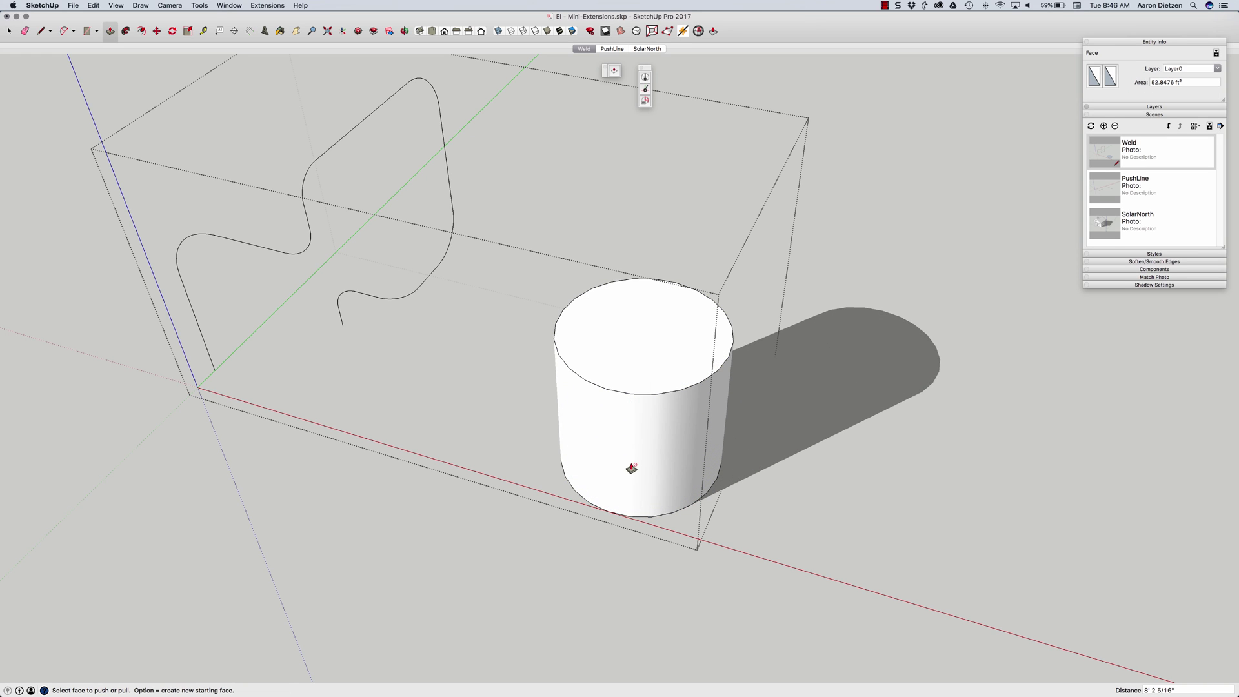
key("space")
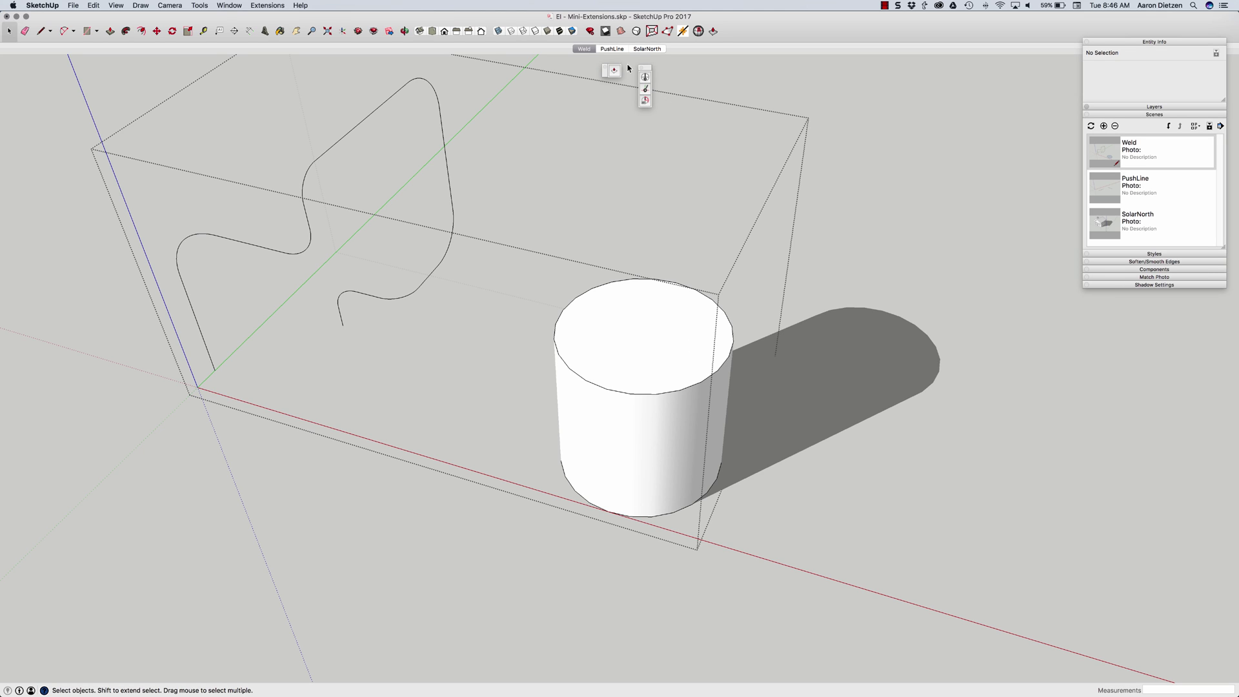
- Close the group, switch to the PushLine scene, open the slab group, and start PushLine
left_click(683, 66)
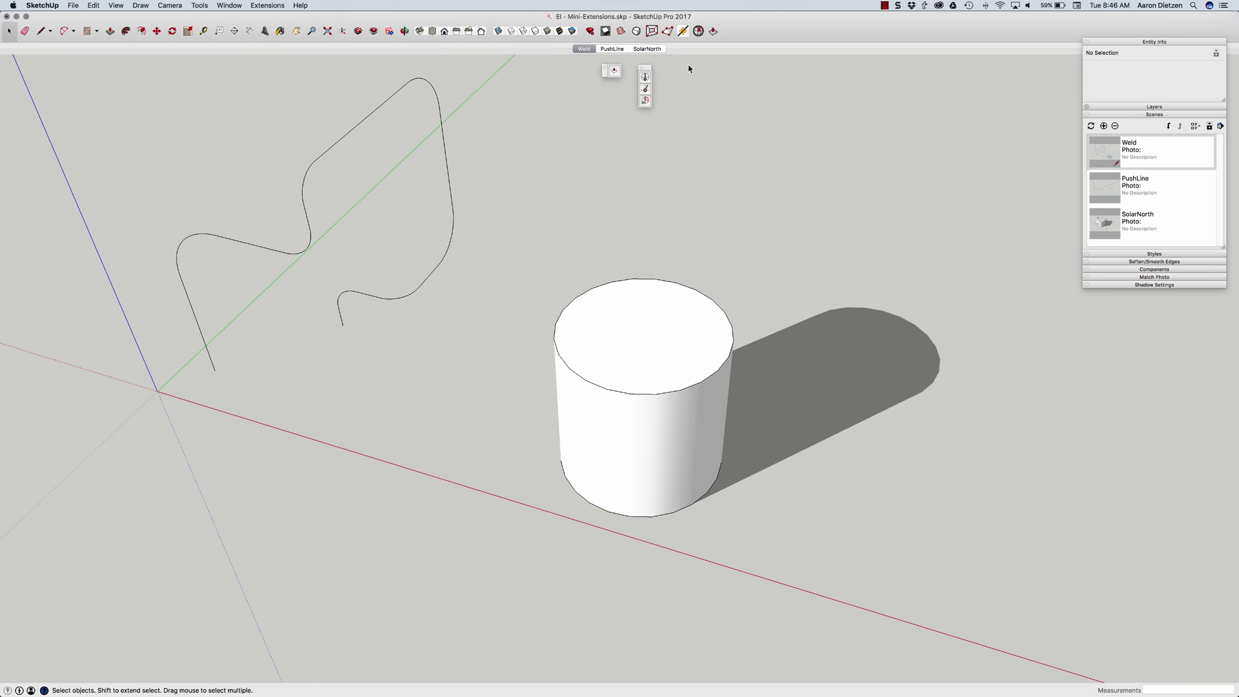
left_click(617, 50)
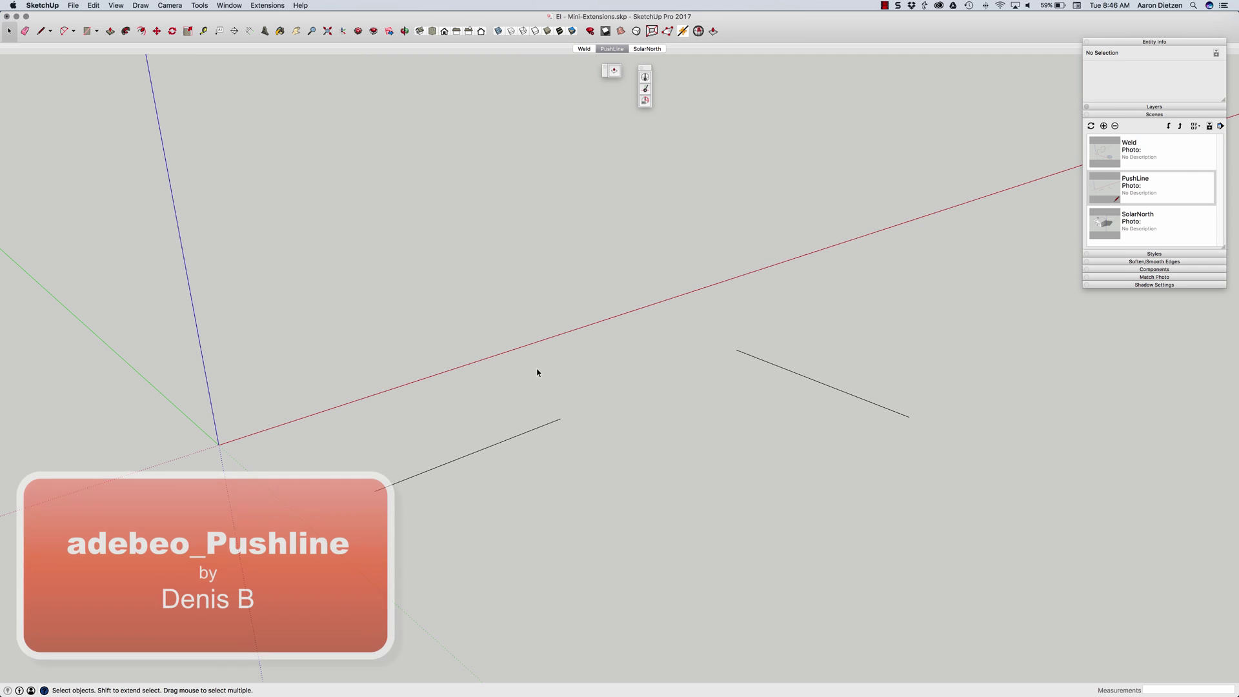
double_click(526, 437)
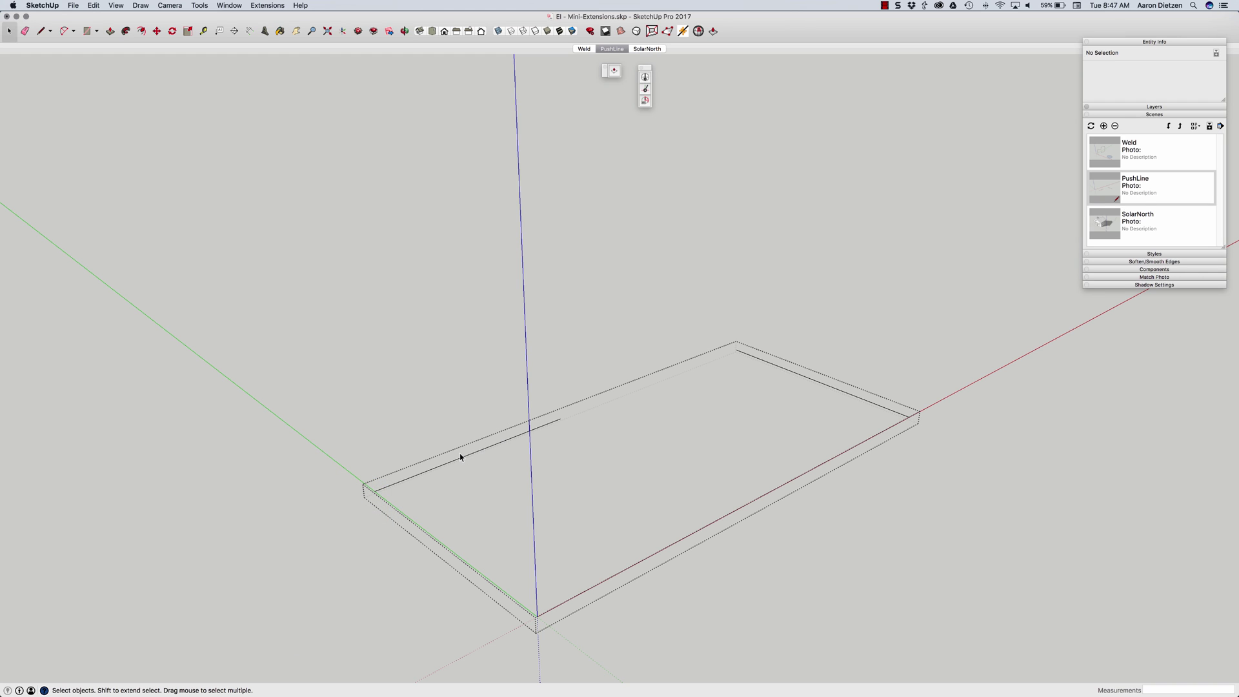
left_click(614, 72)
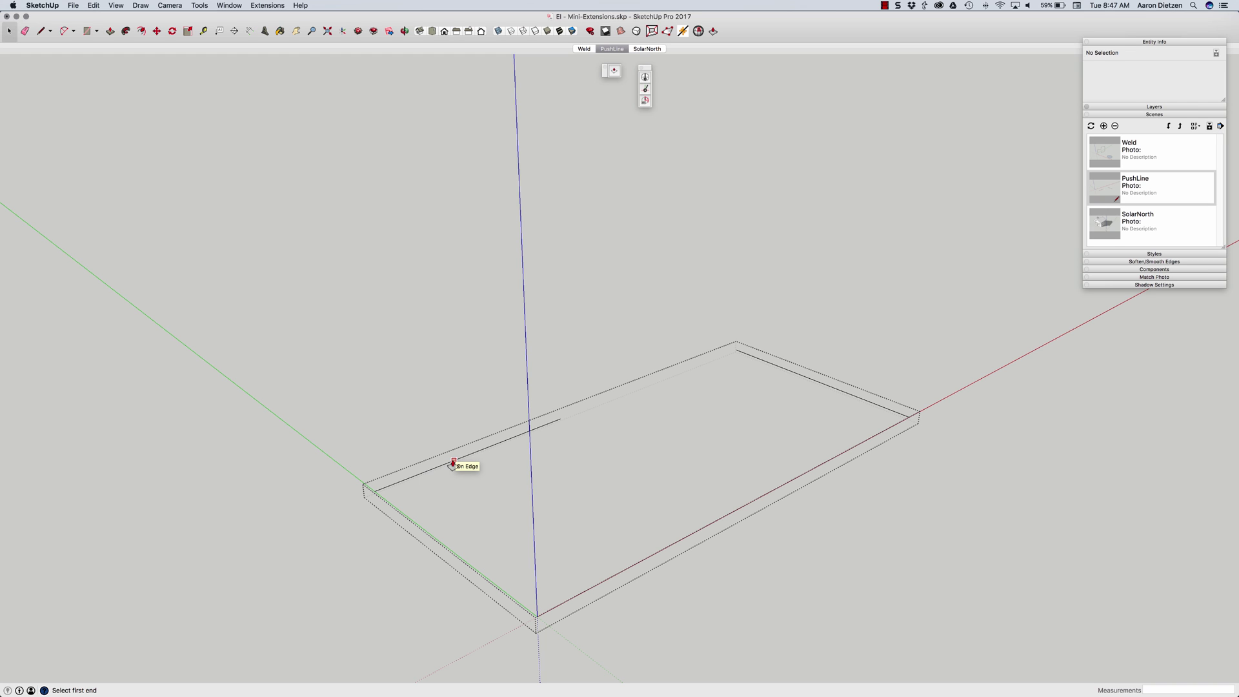
- Push out a floor face, a back wall and a second floor face from the slab's edges
left_click(453, 463)
left_click(583, 556)
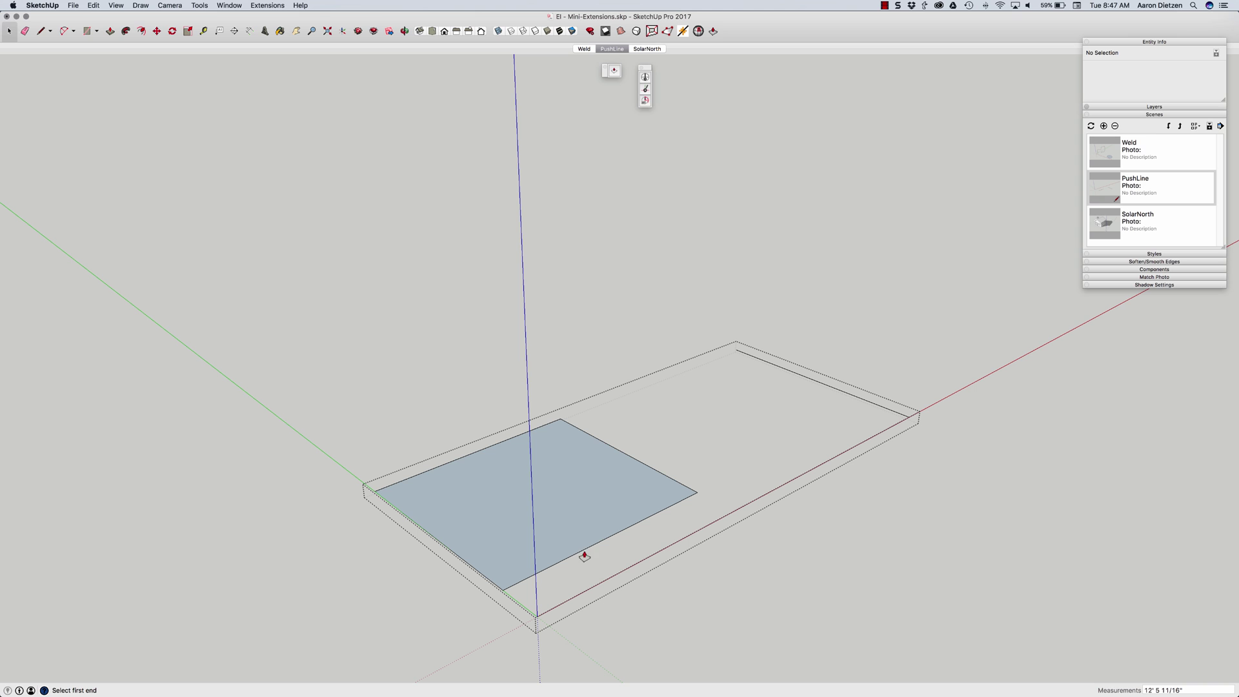
left_click(512, 434)
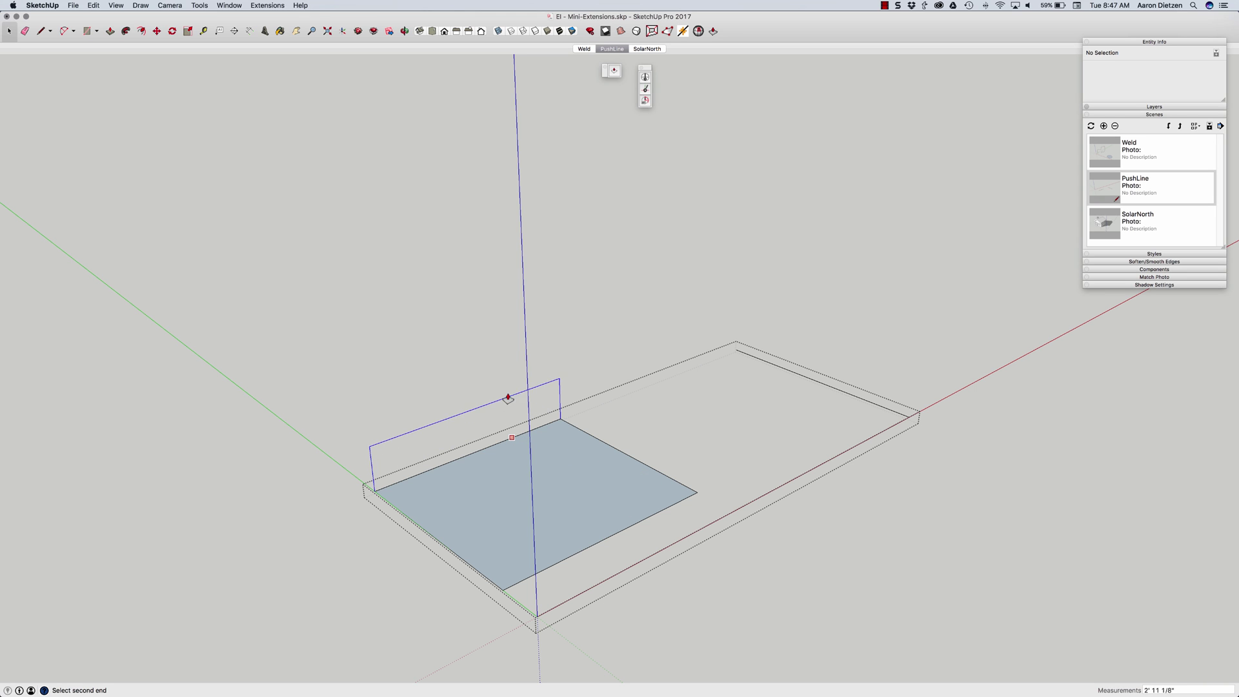
left_click(506, 361)
left_click(771, 363)
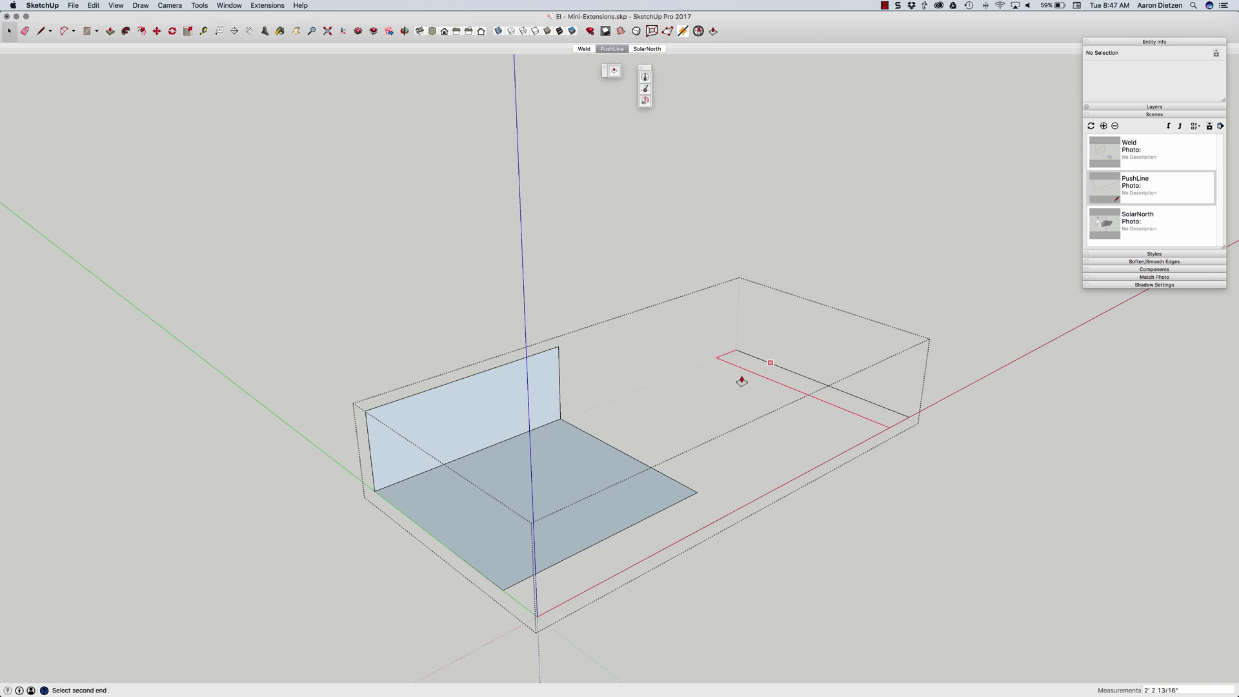
left_click(649, 417)
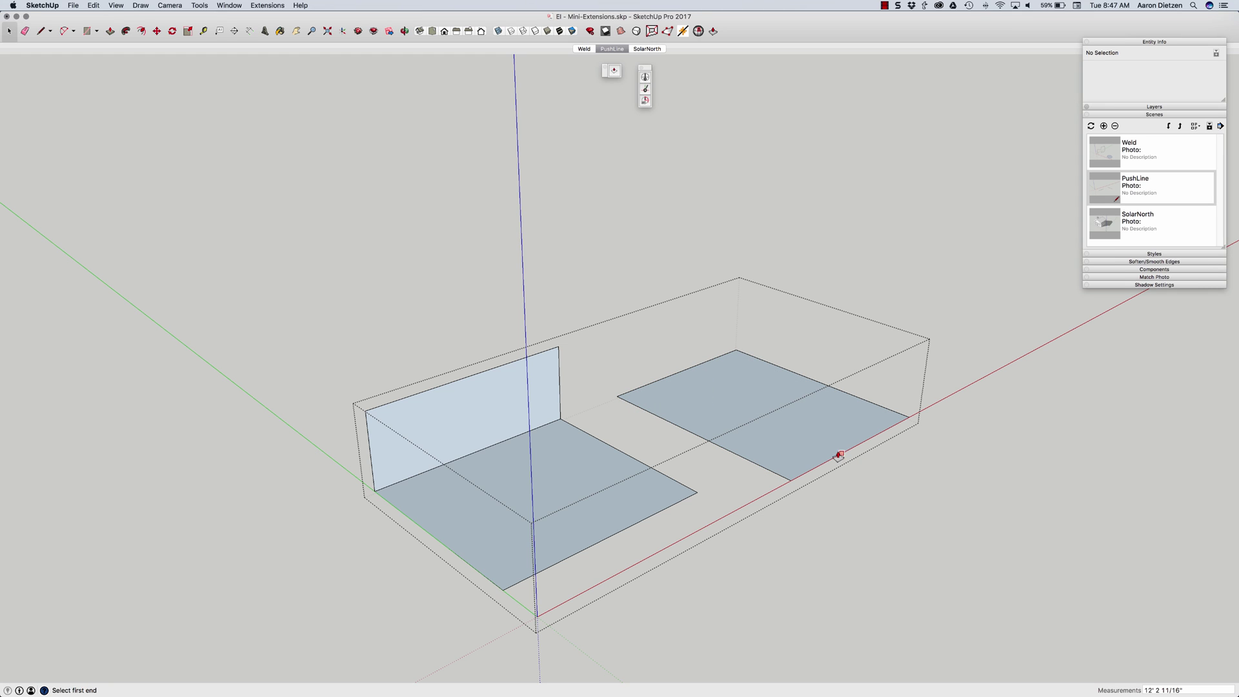
- Drop vertical faces from the front edge and both inner side edges, then orbit the view
left_click(839, 457)
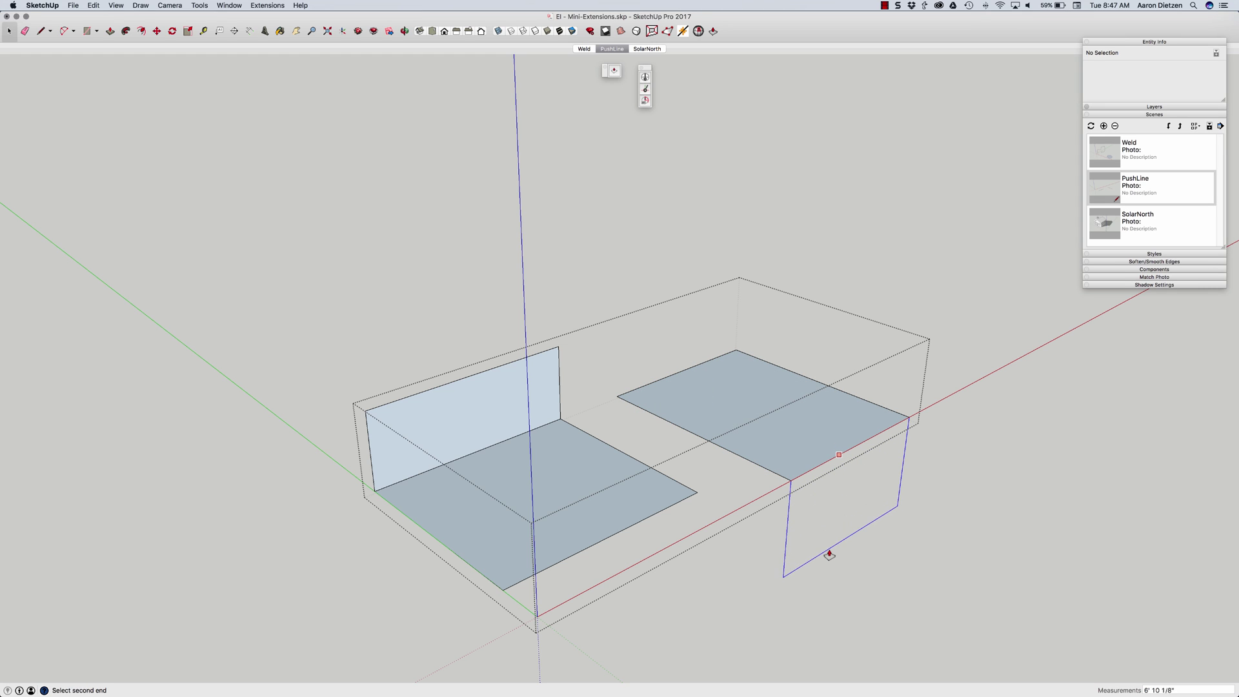
left_click(831, 550)
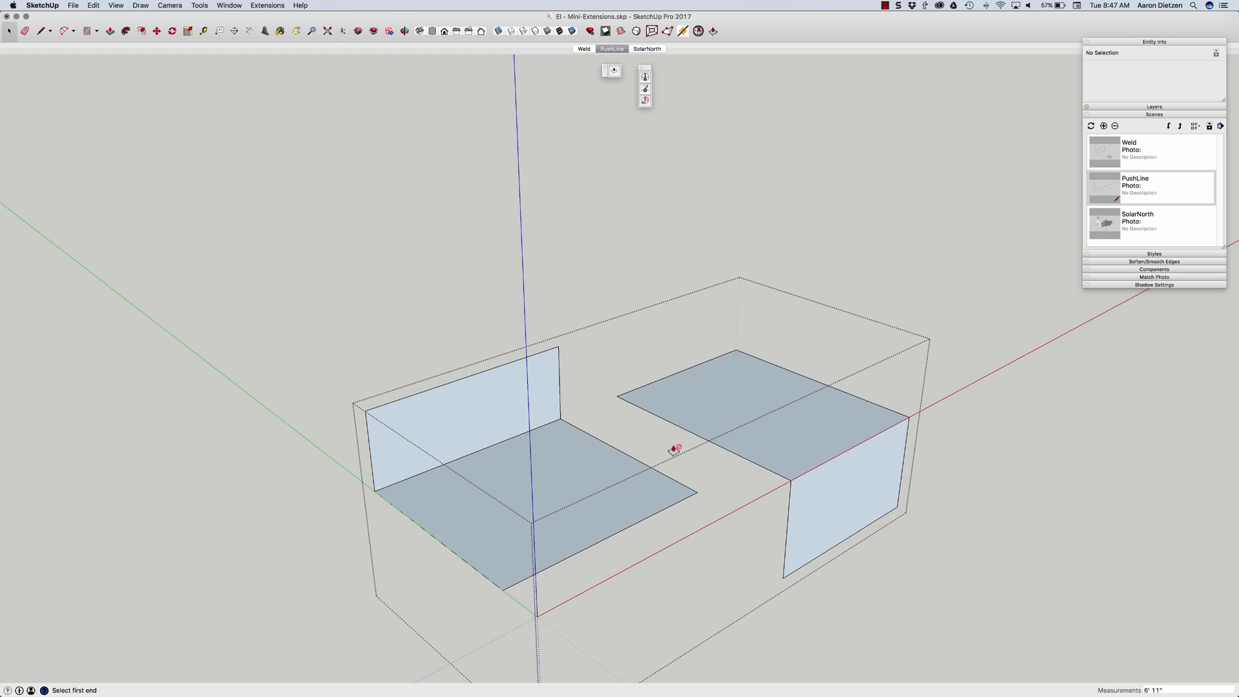
left_click(686, 430)
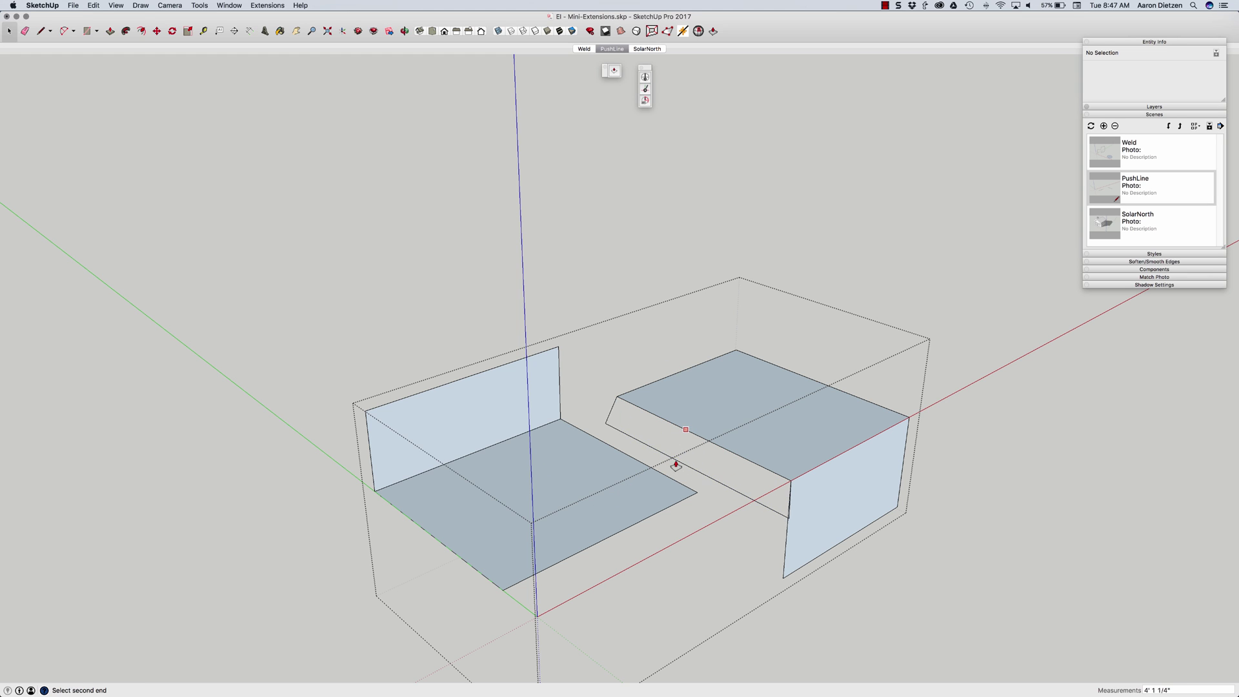
left_click(680, 469)
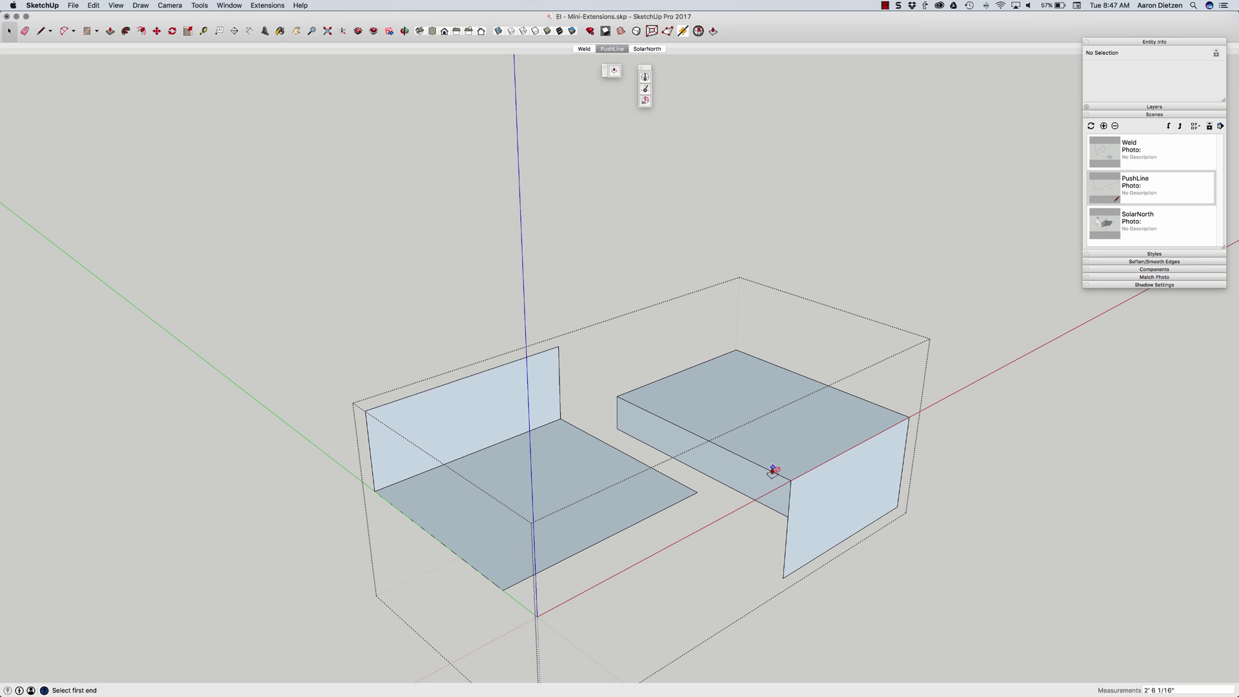
left_click(596, 439)
left_click(590, 411)
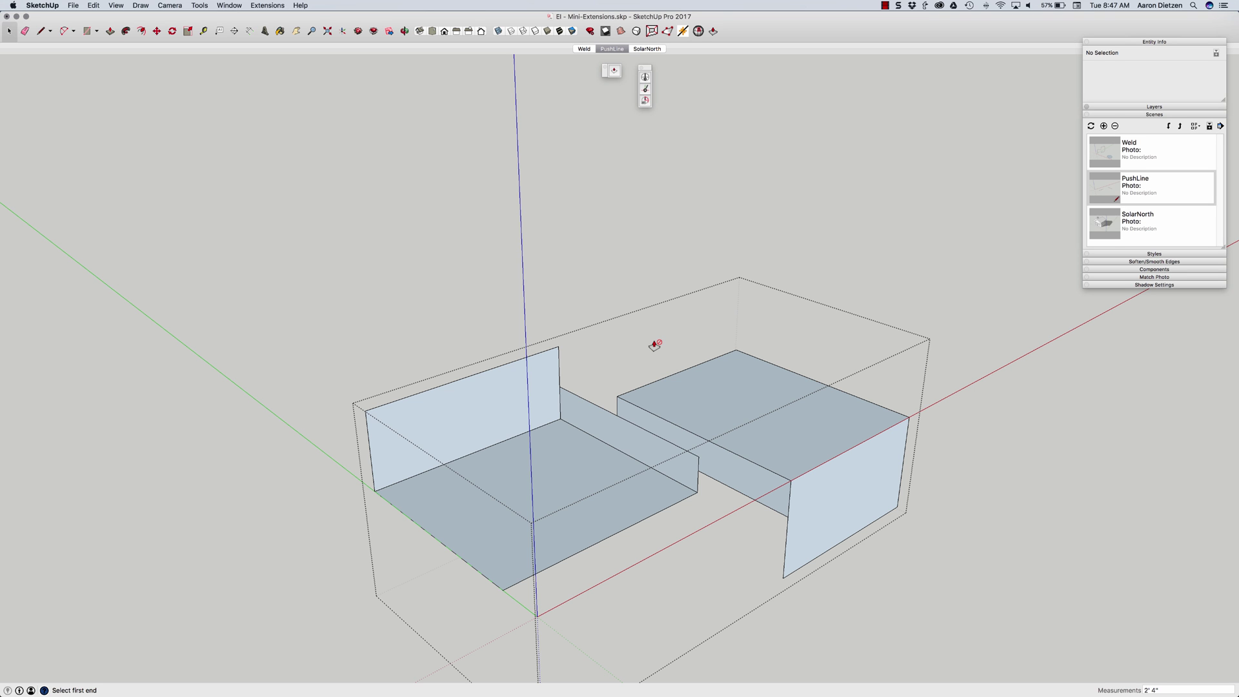
mouse_move(520, 355)
middle_mouse_down()
mouse_move(540, 379)
mouse_move(613, 146)
middle_mouse_up()
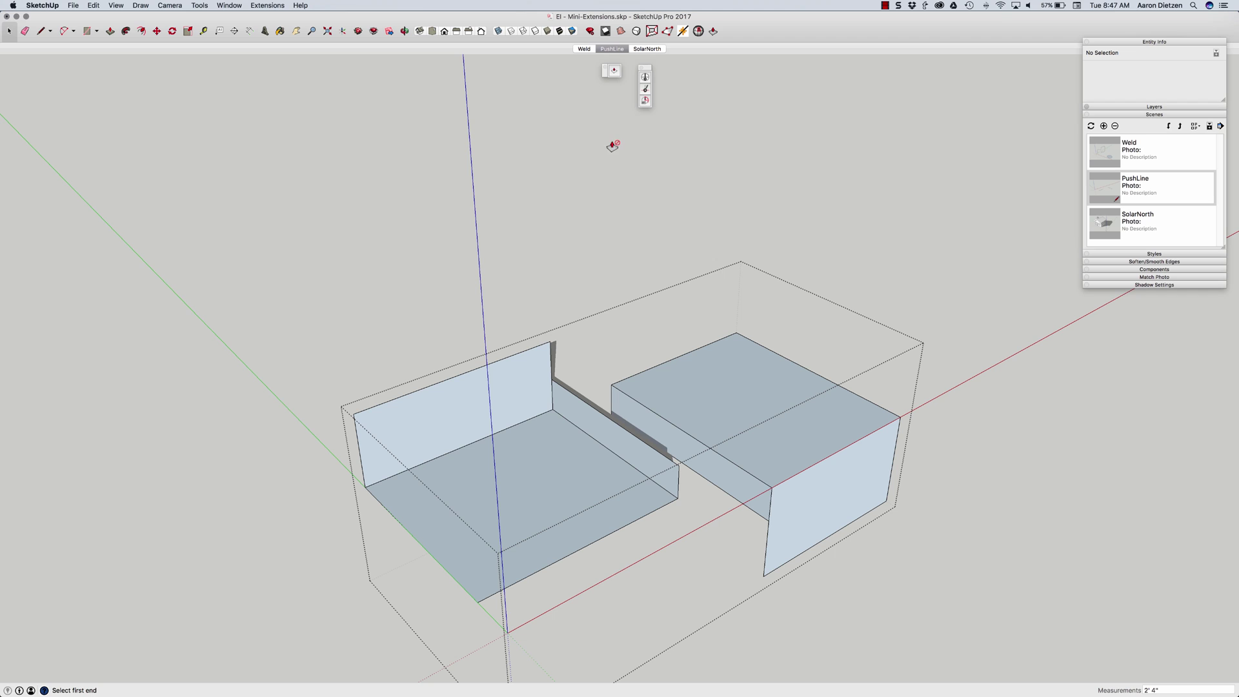
- Switch to the SolarNorth house scene, select the house, then clear the selection
left_click(649, 50)
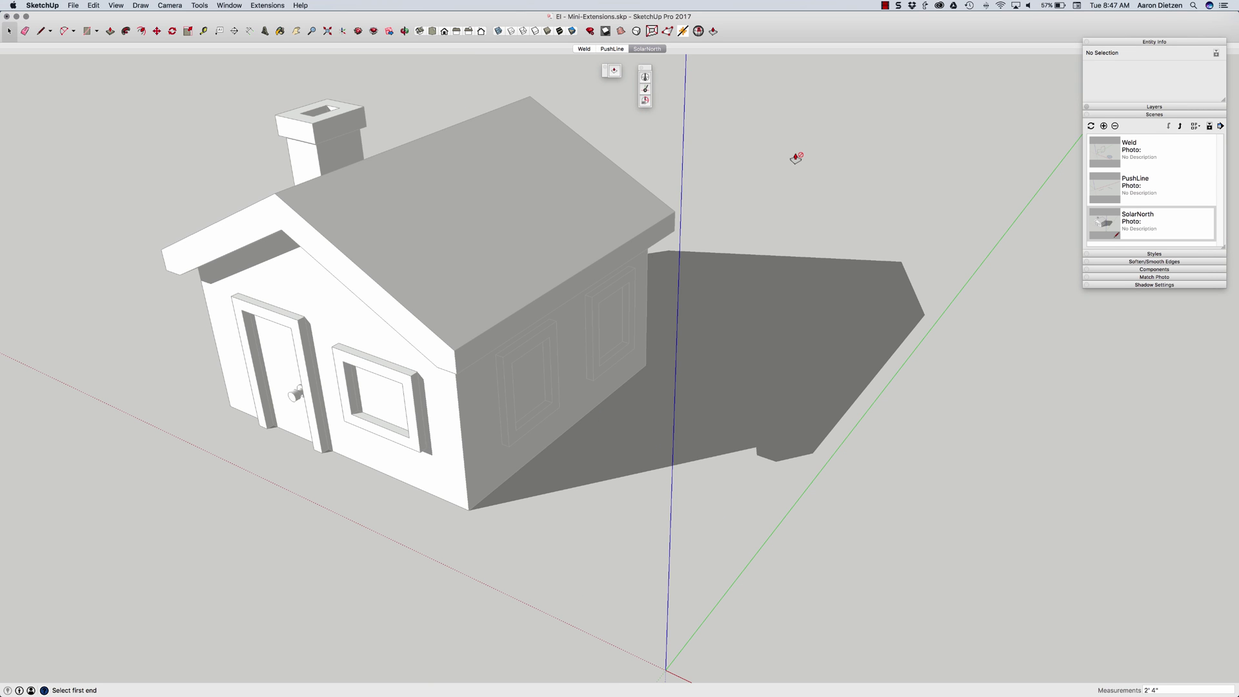
key("space")
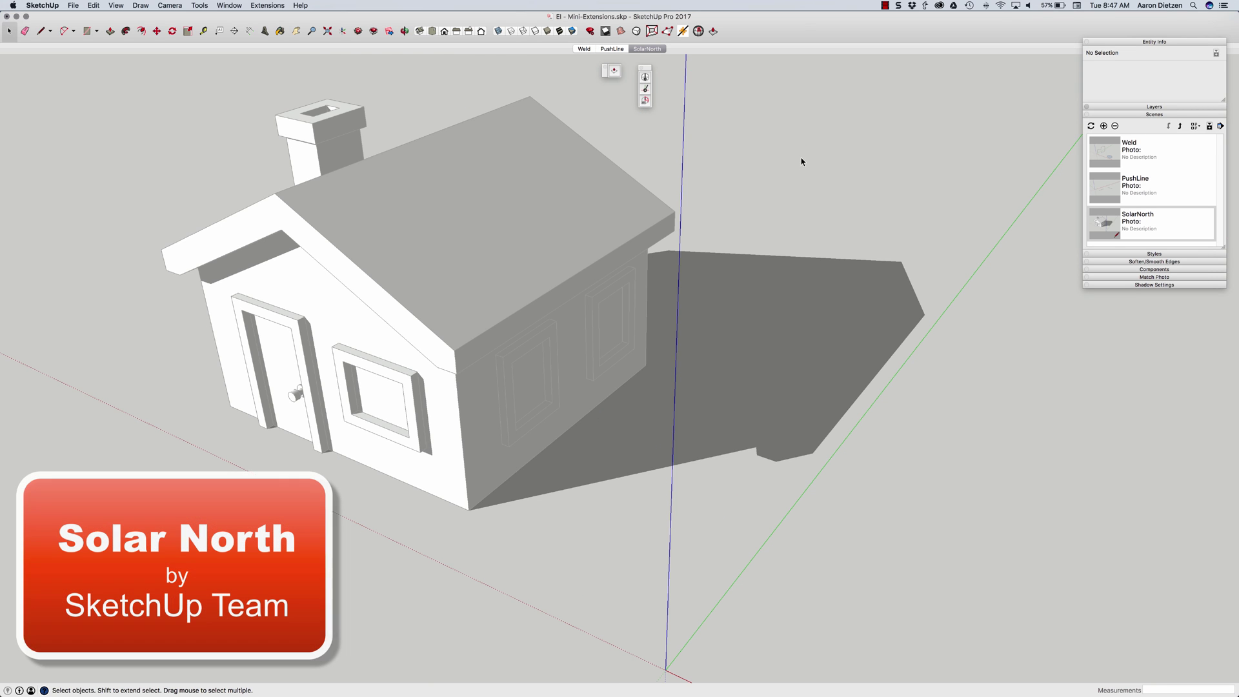
left_click(497, 235)
left_click(781, 194)
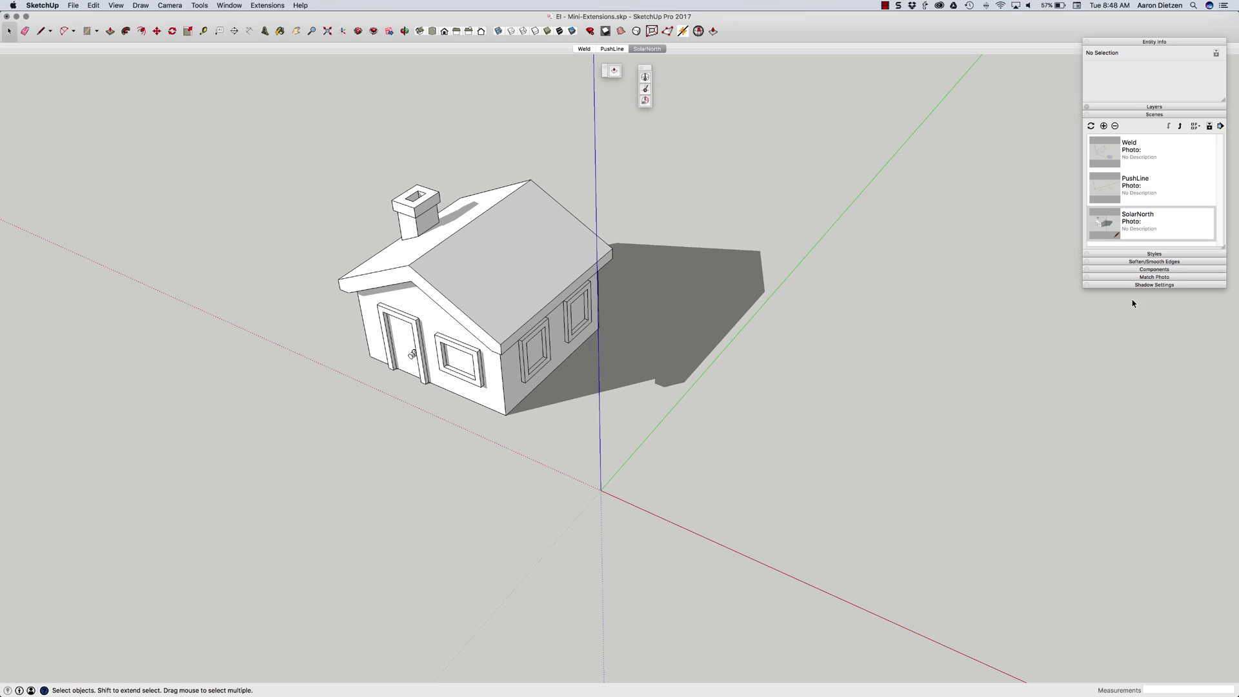
- Open Shadow Settings and drag the Time slider earlier until it reads 09:43 AM
left_click(1159, 286)
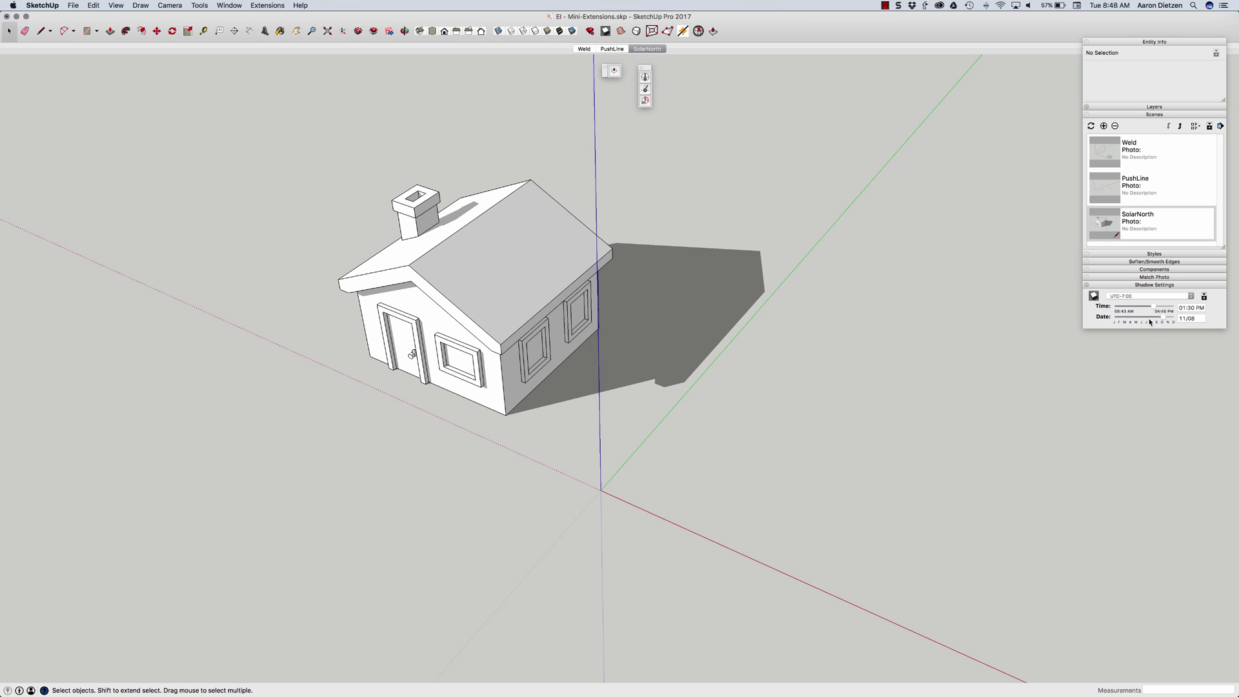
mouse_move(1153, 307)
left_mouse_down()
mouse_move(1121, 308)
mouse_move(1144, 309)
left_mouse_up()
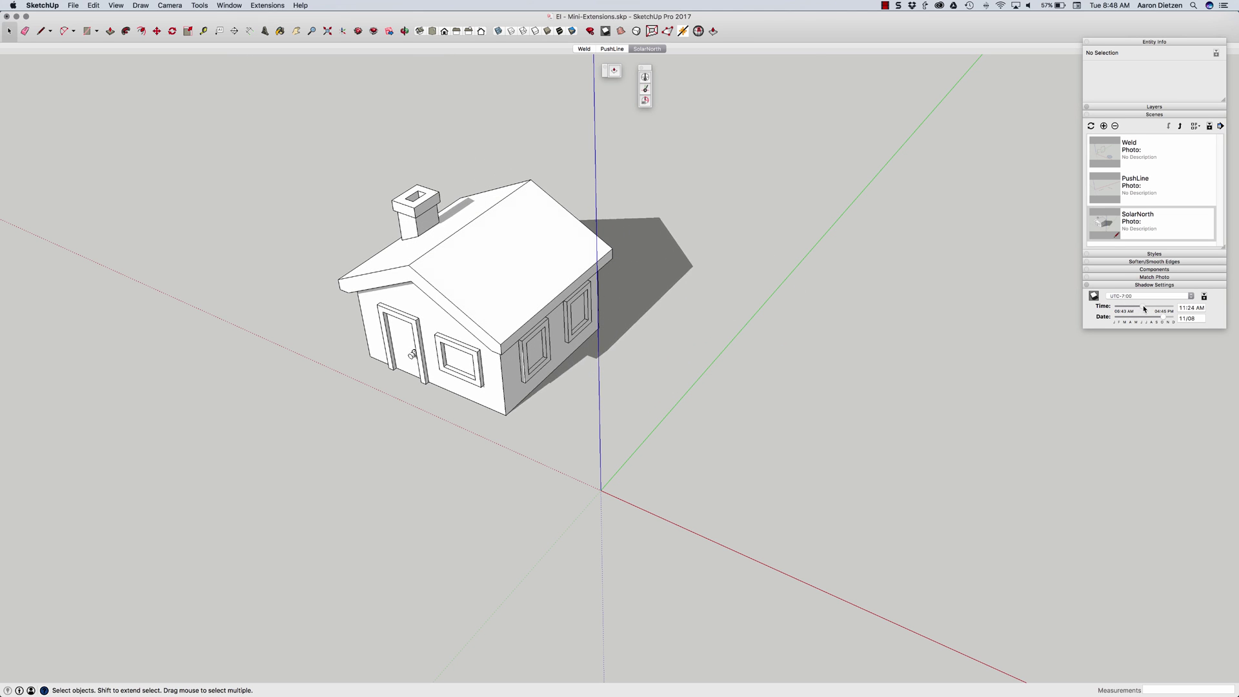
left_click_drag(1145, 309, 1136, 310)
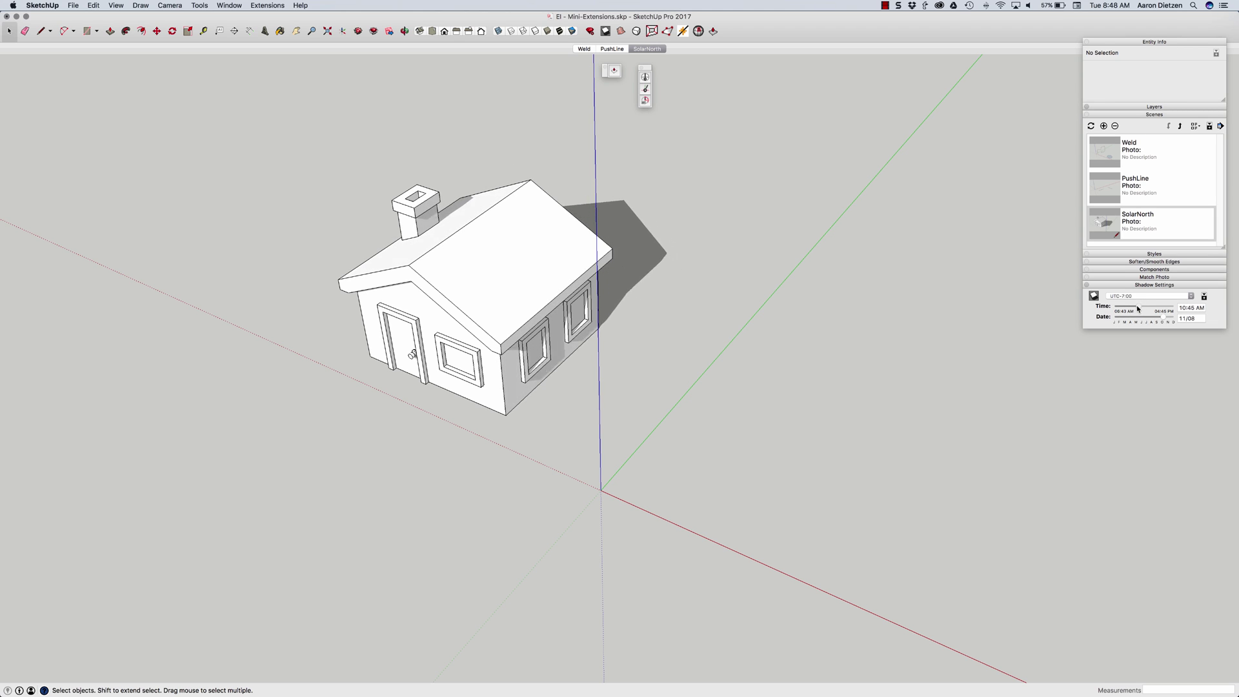
mouse_move(1135, 310)
left_mouse_down()
mouse_move(1123, 308)
mouse_move(1133, 309)
left_mouse_up()
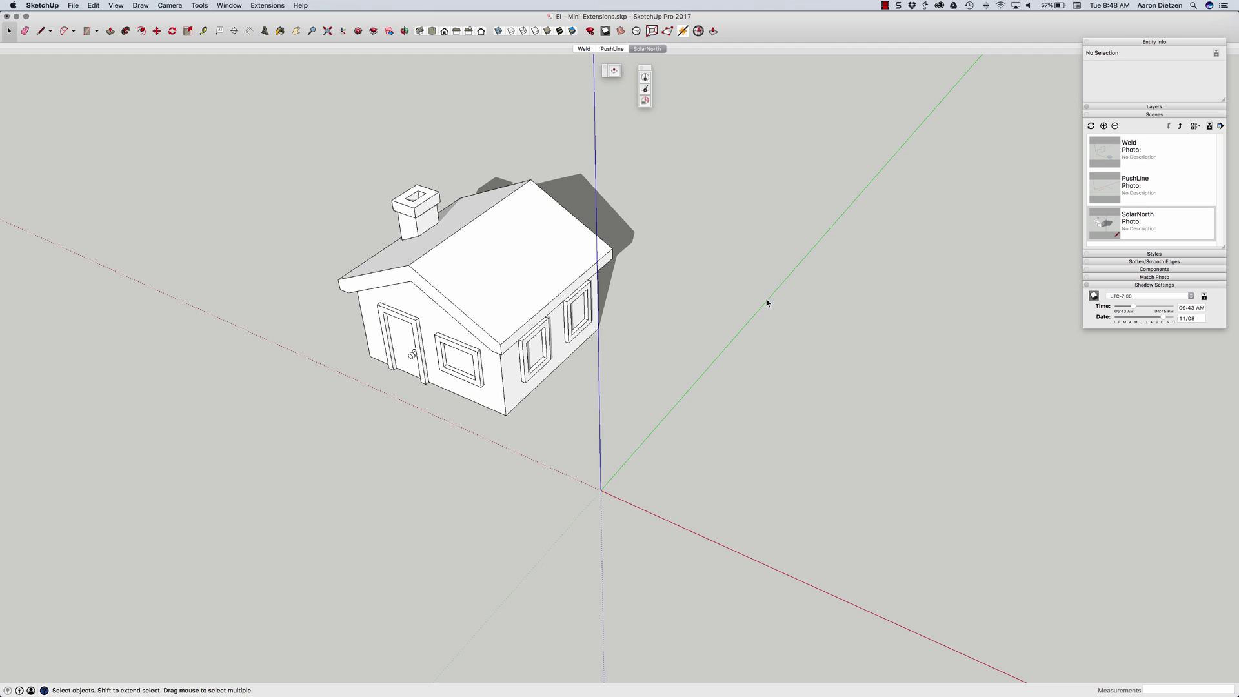
- Show the north arrow and adjust the shadow Time slider to 09:55 AM
left_click(645, 78)
left_click_drag(1133, 309, 1121, 307)
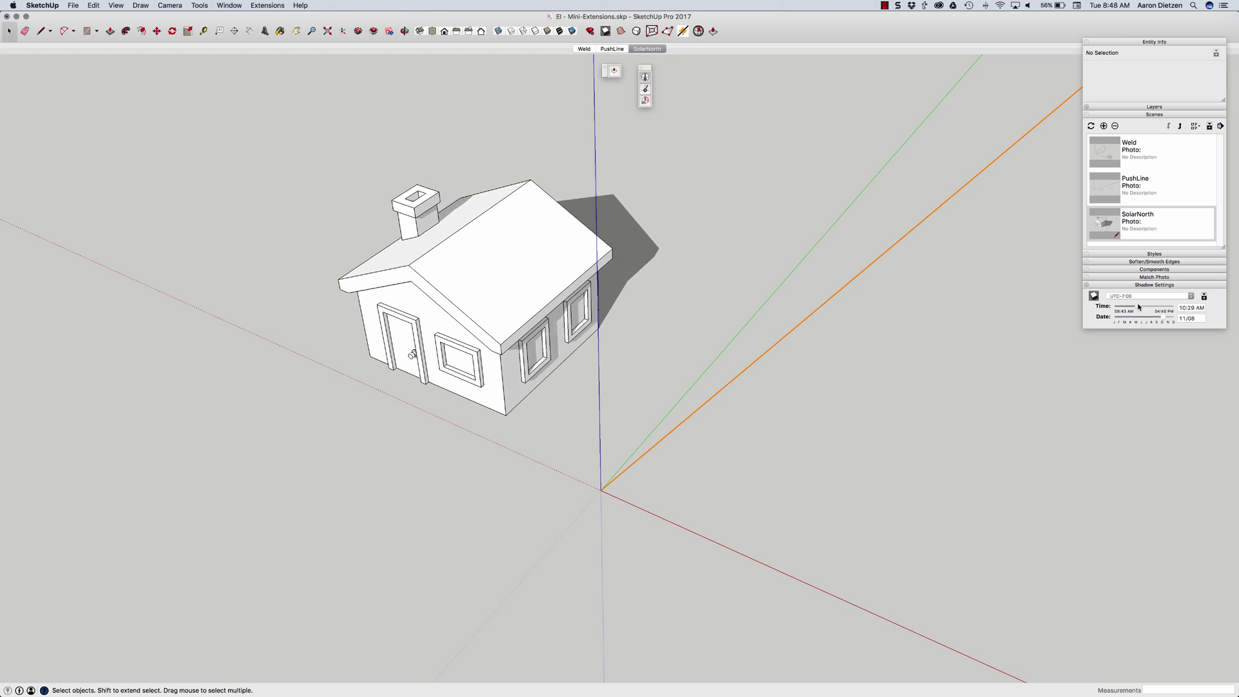
left_click_drag(1121, 307, 1134, 308)
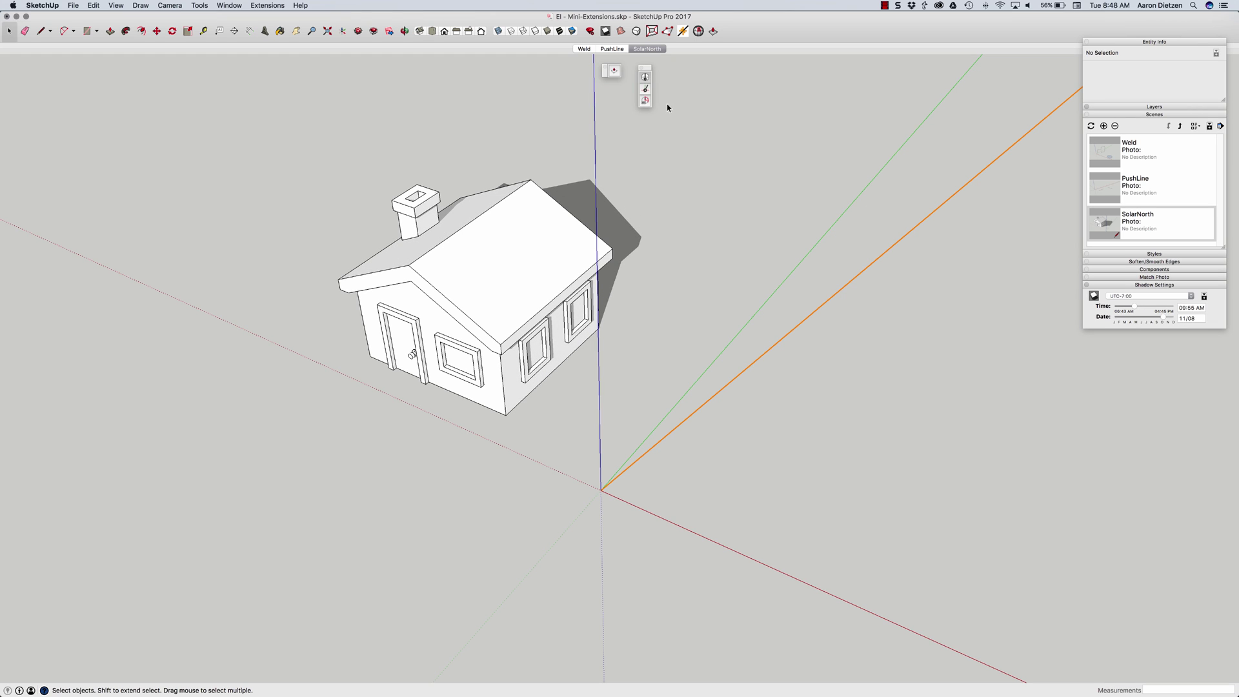
- Set a new north direction with Set North, using the origin as the reference point
left_click(646, 89)
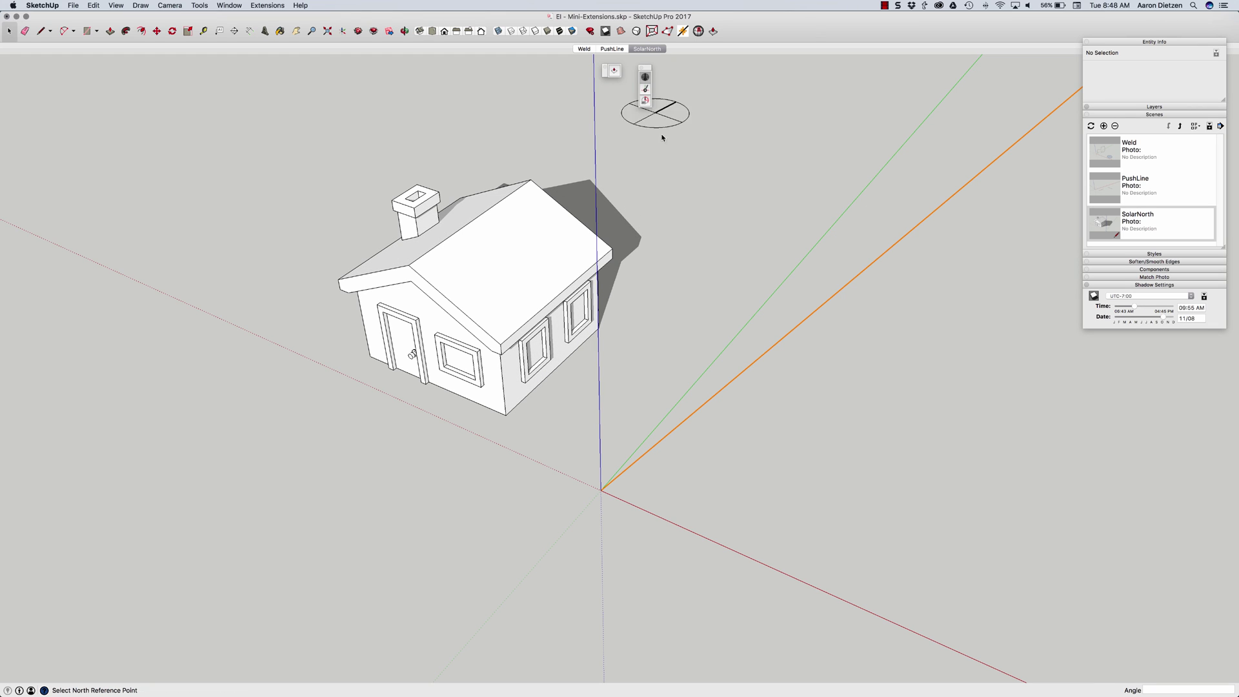
left_click(600, 491)
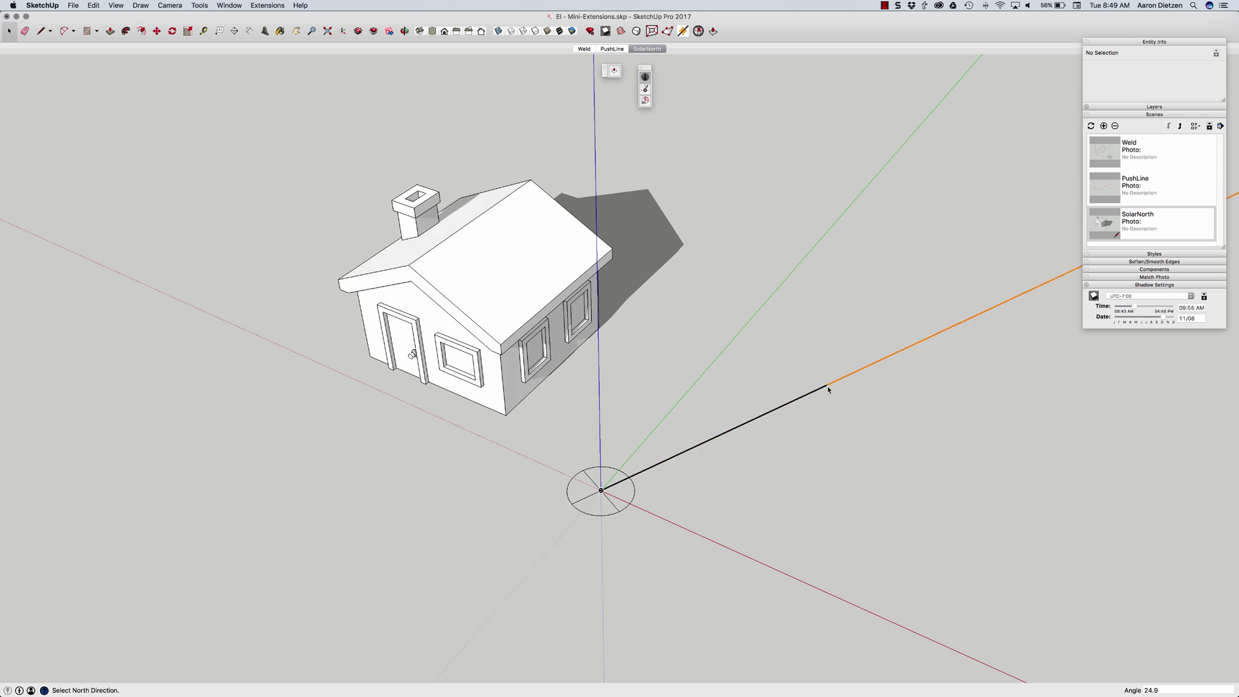
left_click(832, 511)
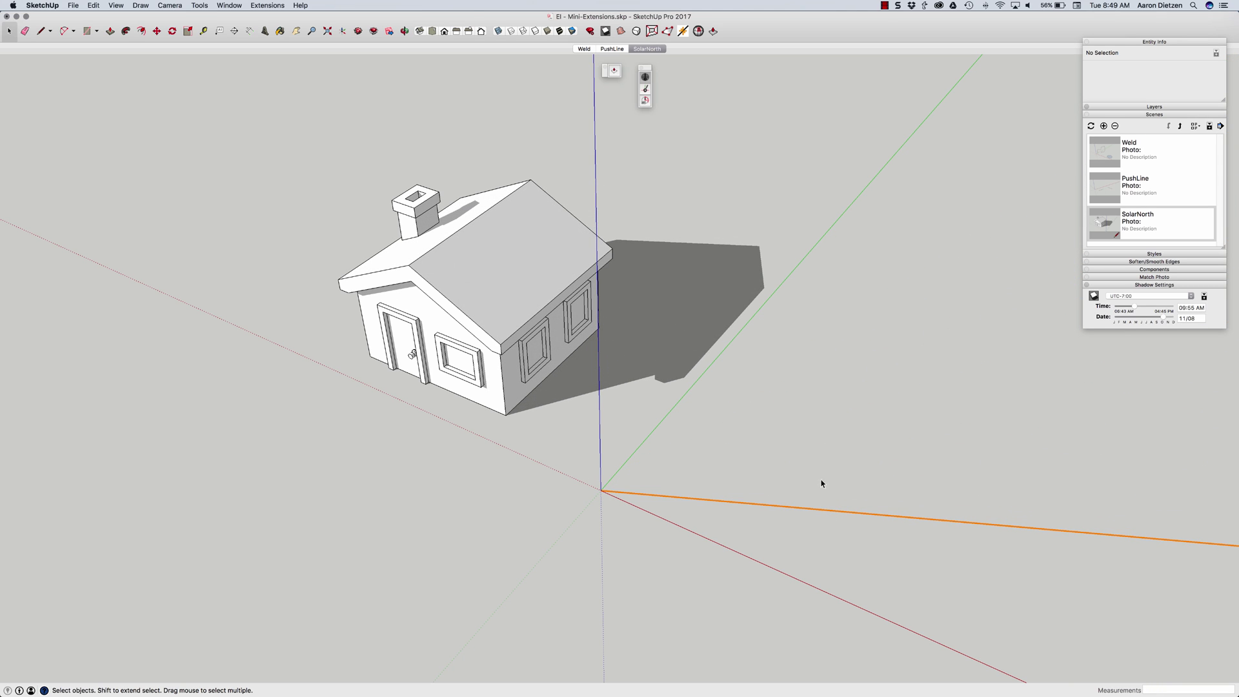